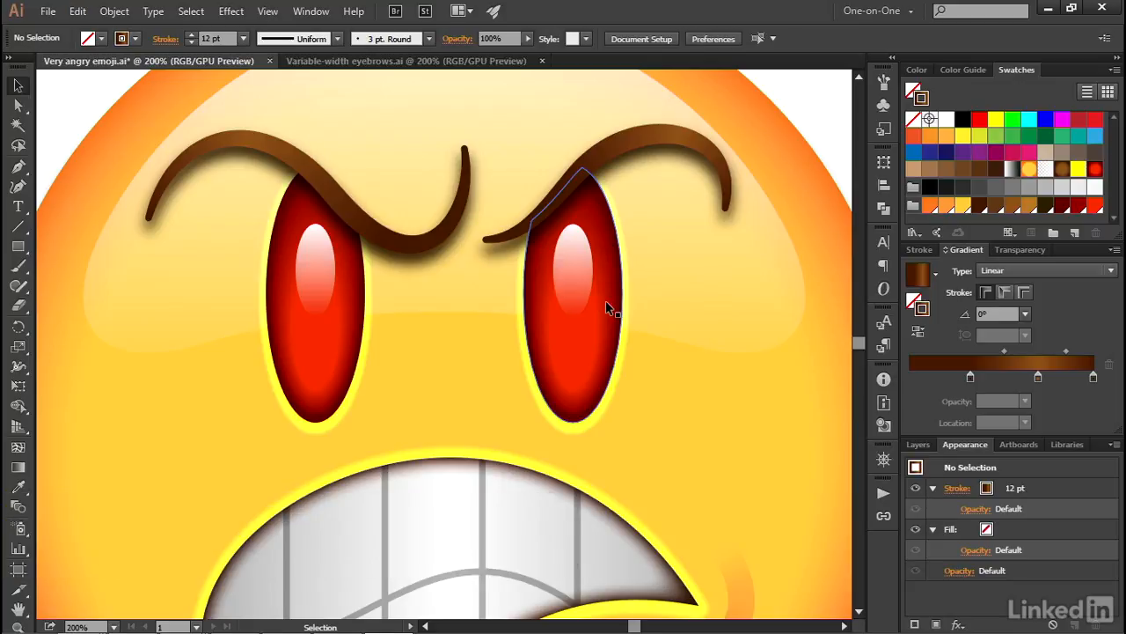
Switch to the Variable-width eyebrows.ai document and make pure red the active stroke color with nothing selected
{"action": "key", "text": "ctrl+Tab"}
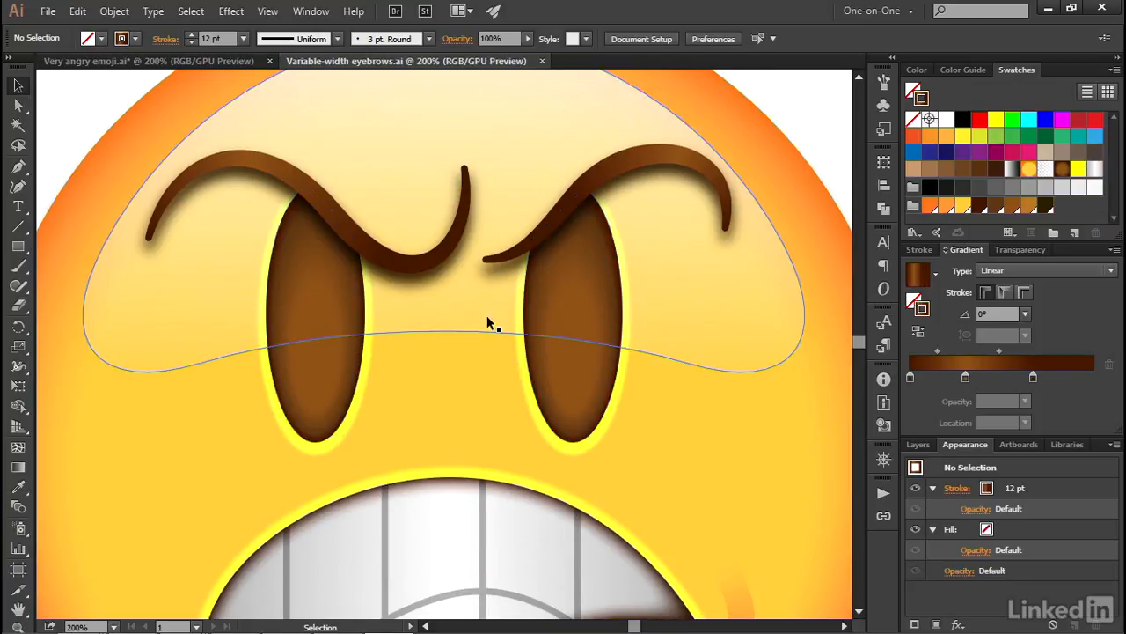
{"action": "left_click", "coordinate": [554, 357]}
{"action": "key", "text": "ctrl+shift+a"}
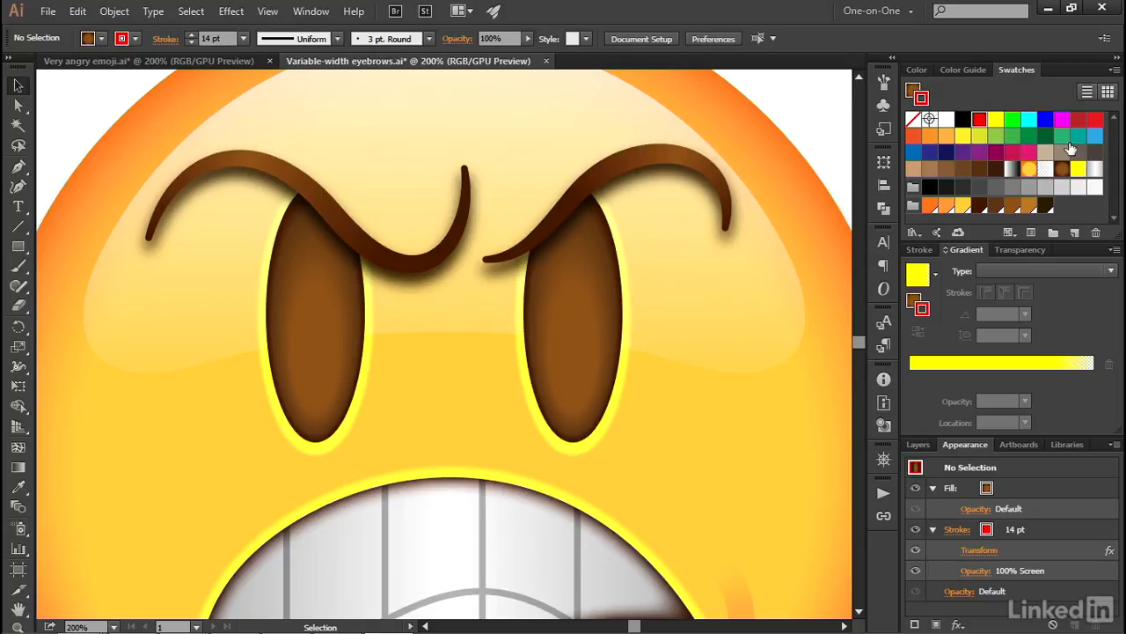
Create a global HSB swatch named Red 1 with 40% brightness and move it to the end of the orange-brown color group
{"action": "left_click", "coordinate": [1073, 233]}
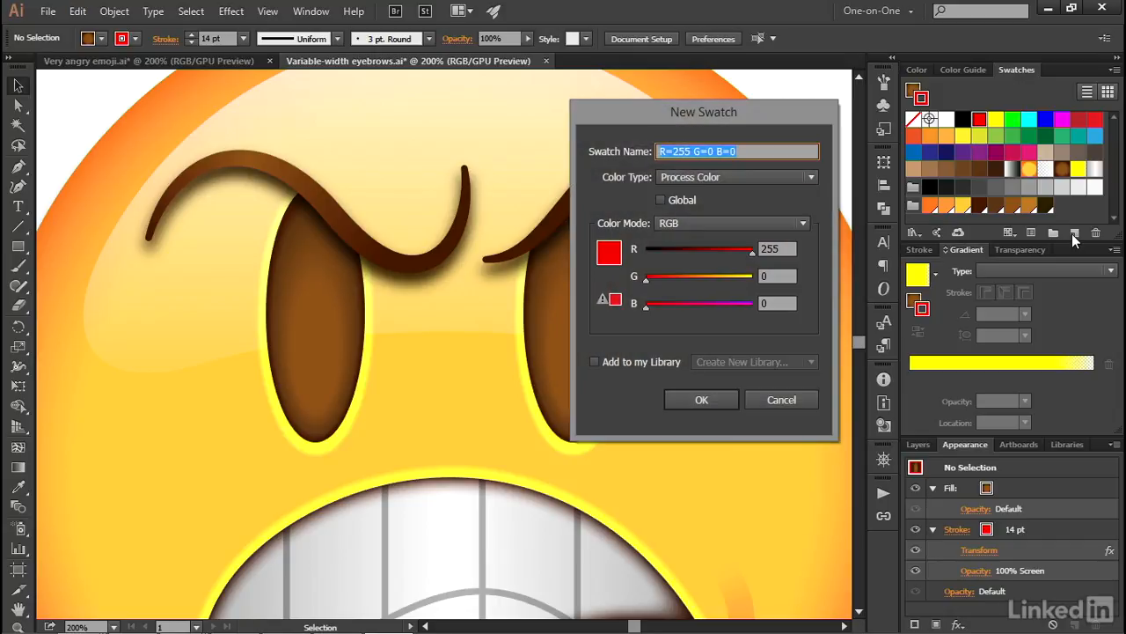
{"action": "type", "text": "Red 1"}
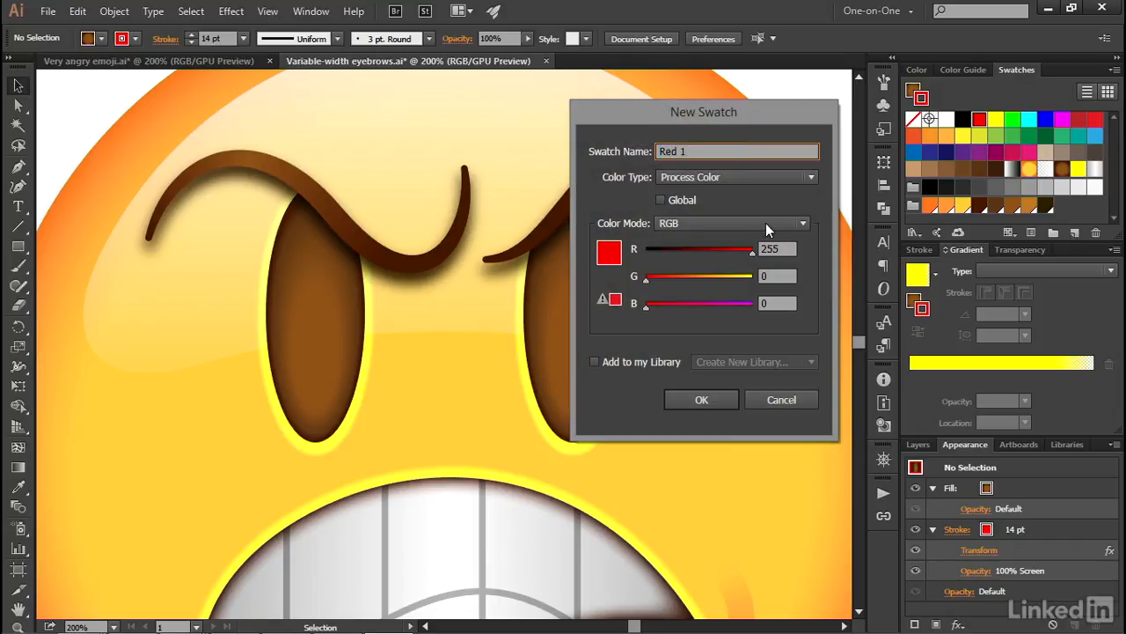
{"action": "left_click", "coordinate": [765, 222]}
{"action": "left_click", "coordinate": [727, 280]}
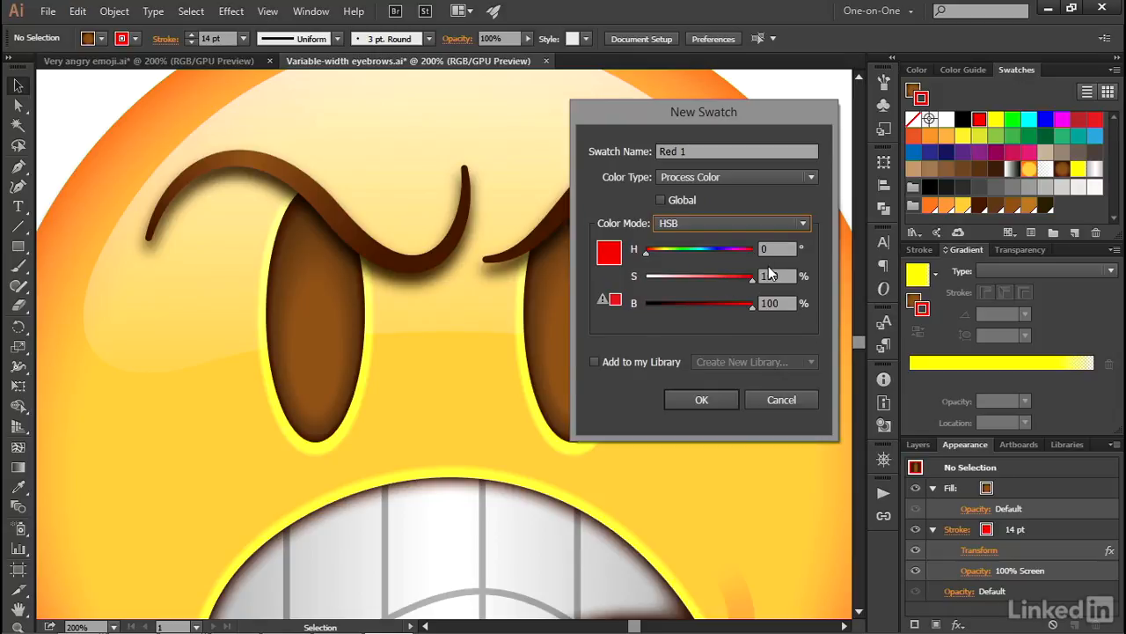
{"action": "left_click", "coordinate": [775, 303]}
{"action": "type", "text": "40"}
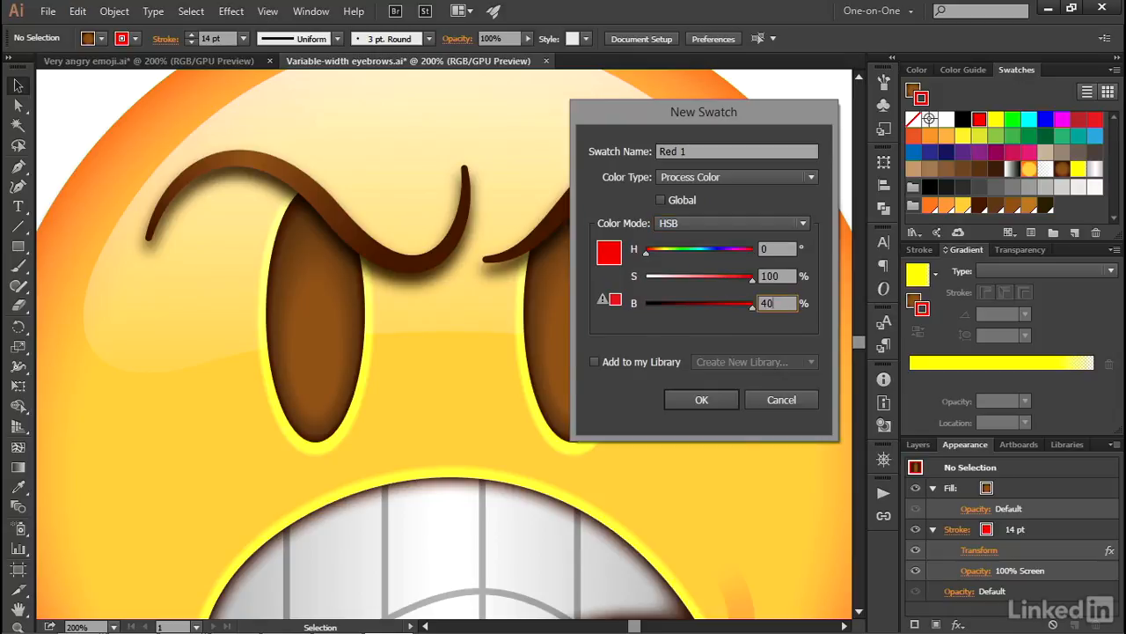
{"action": "key", "text": "Tab"}
{"action": "left_click", "coordinate": [660, 200]}
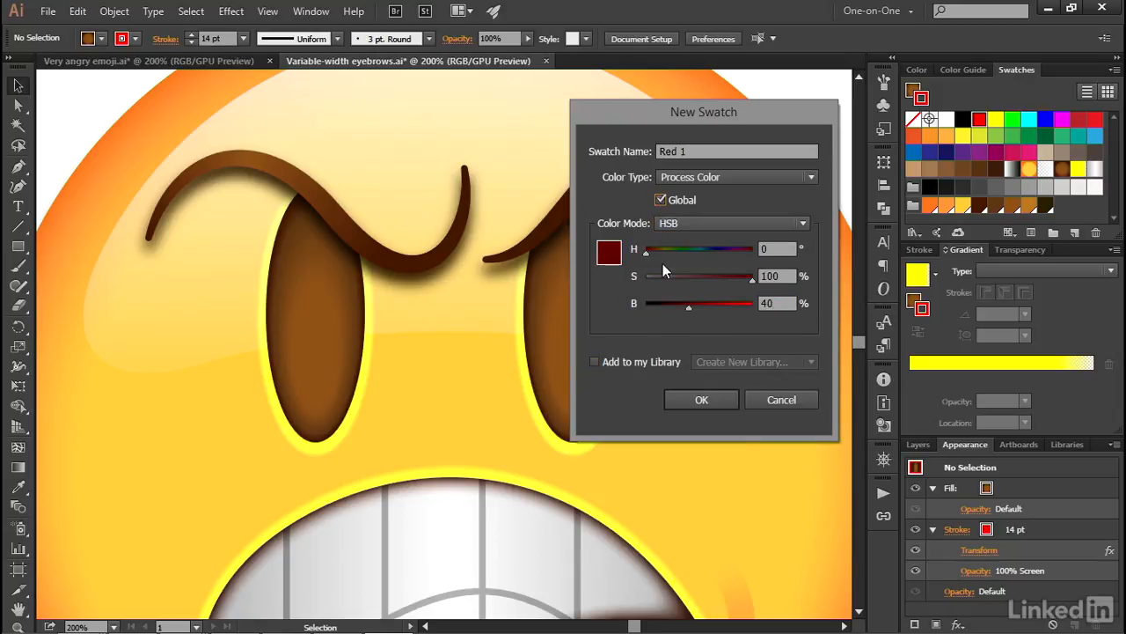
{"action": "left_click", "coordinate": [701, 399]}
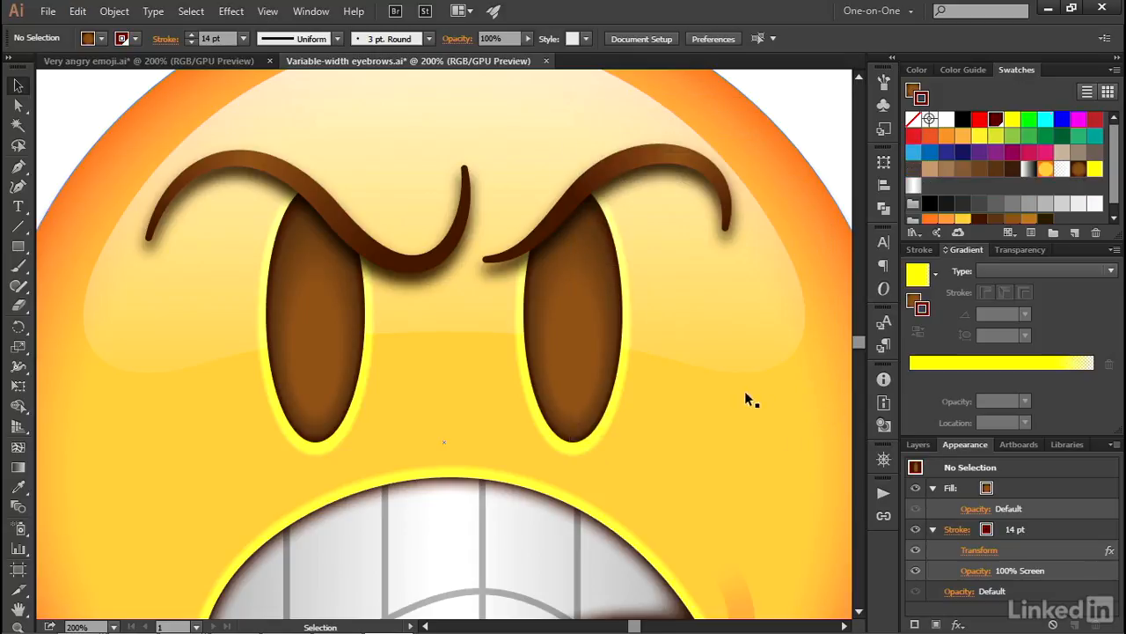
{"action": "left_click_drag", "start_coordinate": [995, 123], "coordinate": [1069, 213]}
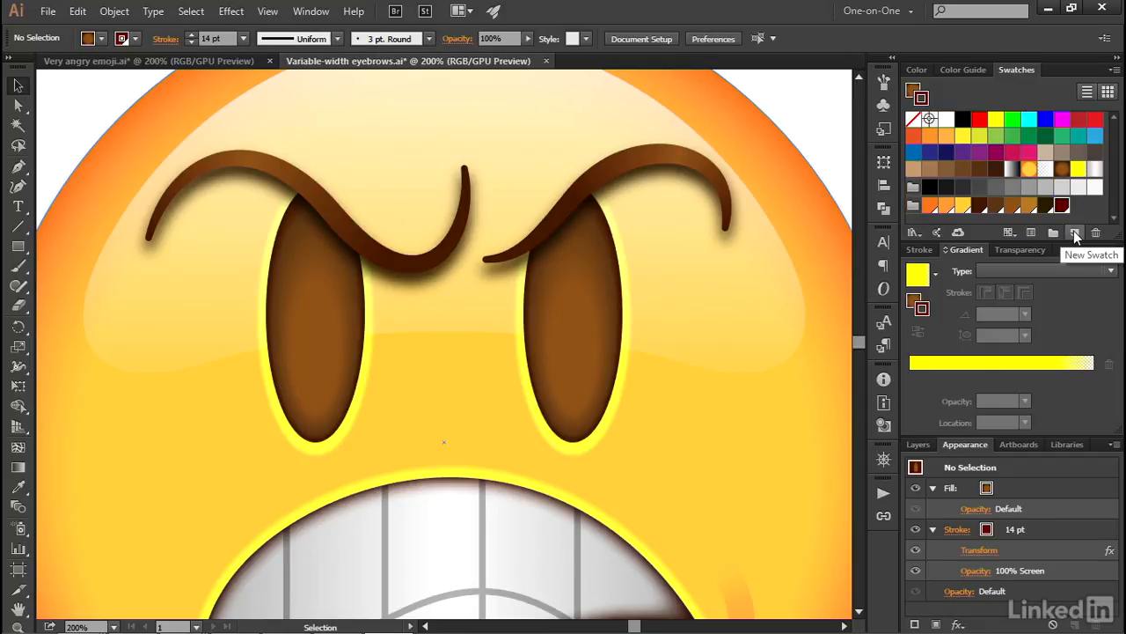
Duplicate Red 1 as a new global swatch named Red 2 with its HSB brightness set to 60%
{"action": "left_click", "coordinate": [1074, 233]}
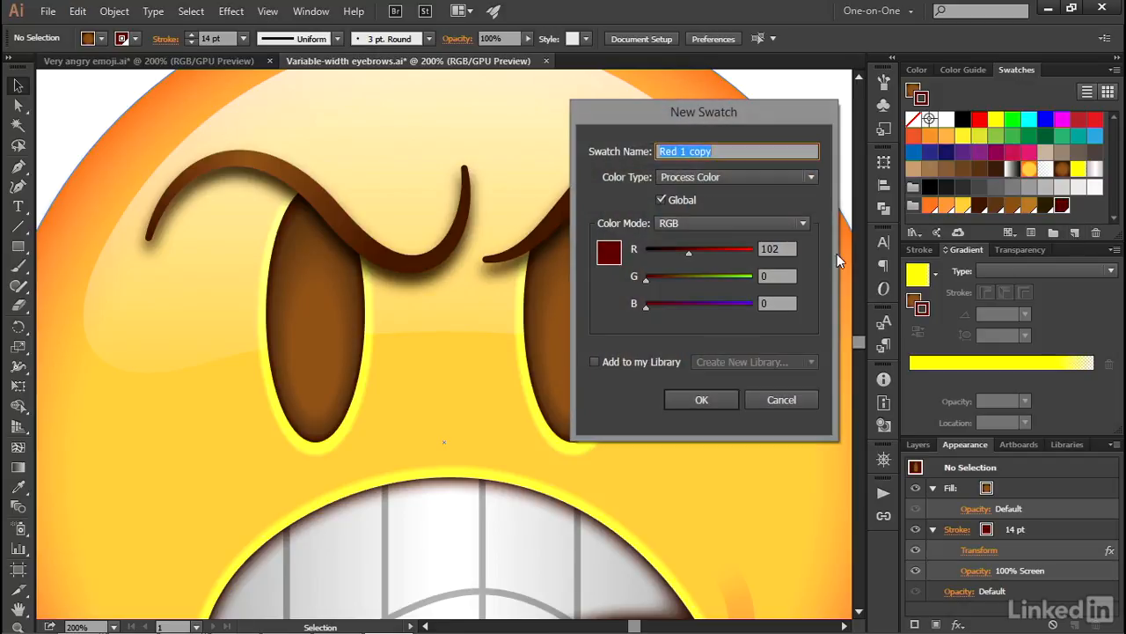
{"action": "left_click", "coordinate": [683, 151]}
{"action": "left_click_drag", "start_coordinate": [683, 151], "coordinate": [720, 151]}
{"action": "type", "text": "2"}
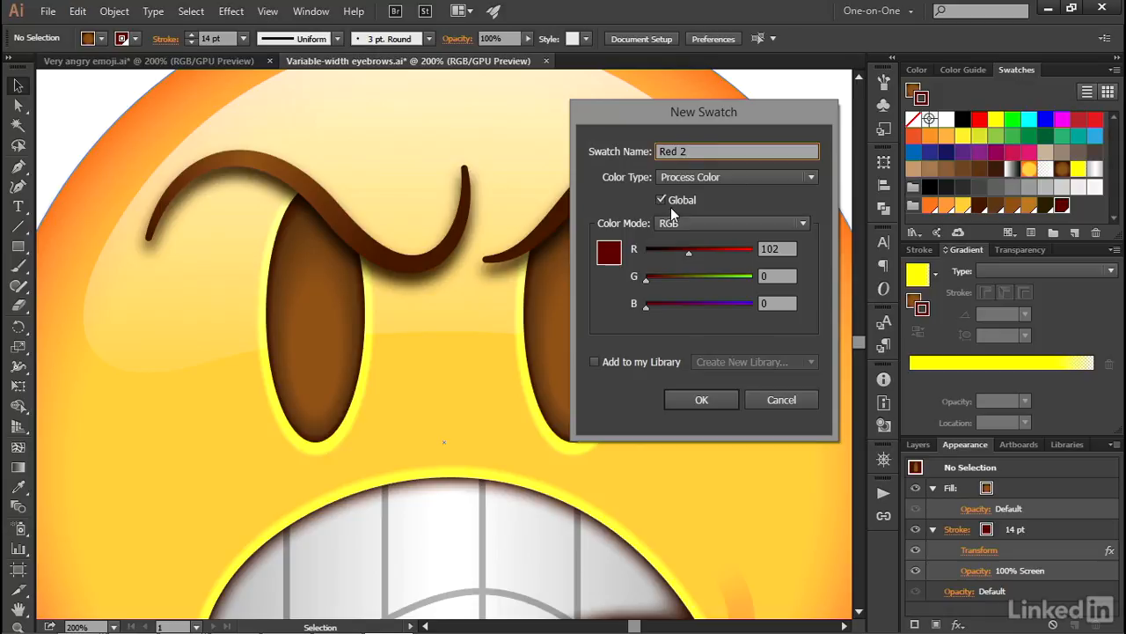
{"action": "left_click", "coordinate": [702, 222]}
{"action": "left_click", "coordinate": [701, 276]}
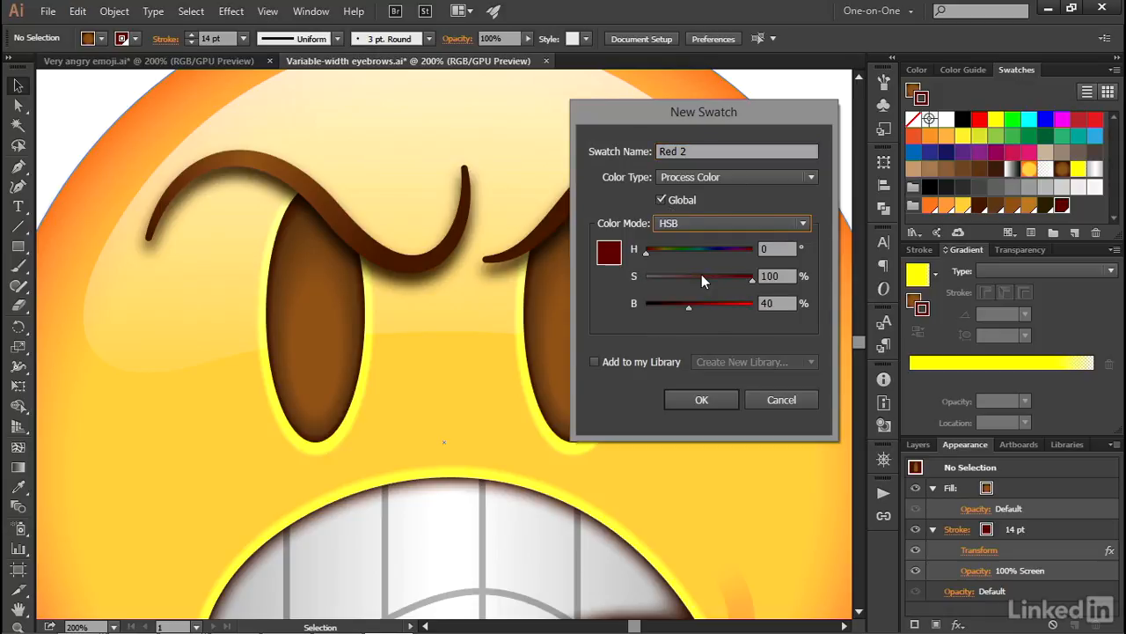
{"action": "double_click", "coordinate": [778, 303]}
{"action": "type", "text": "60"}
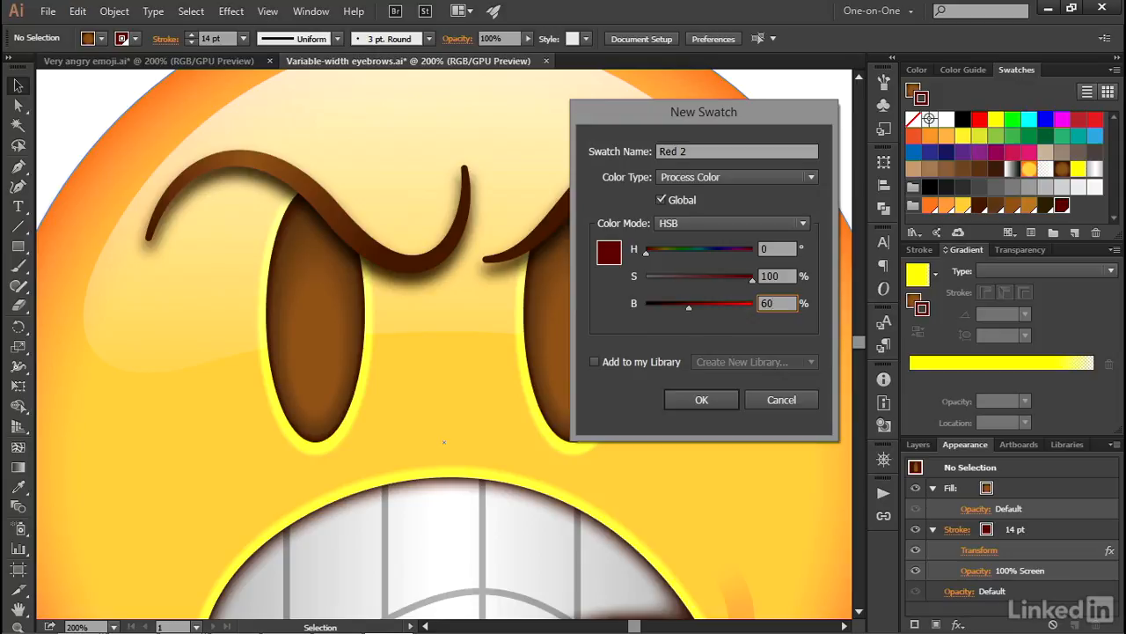
{"action": "key", "text": "Tab"}
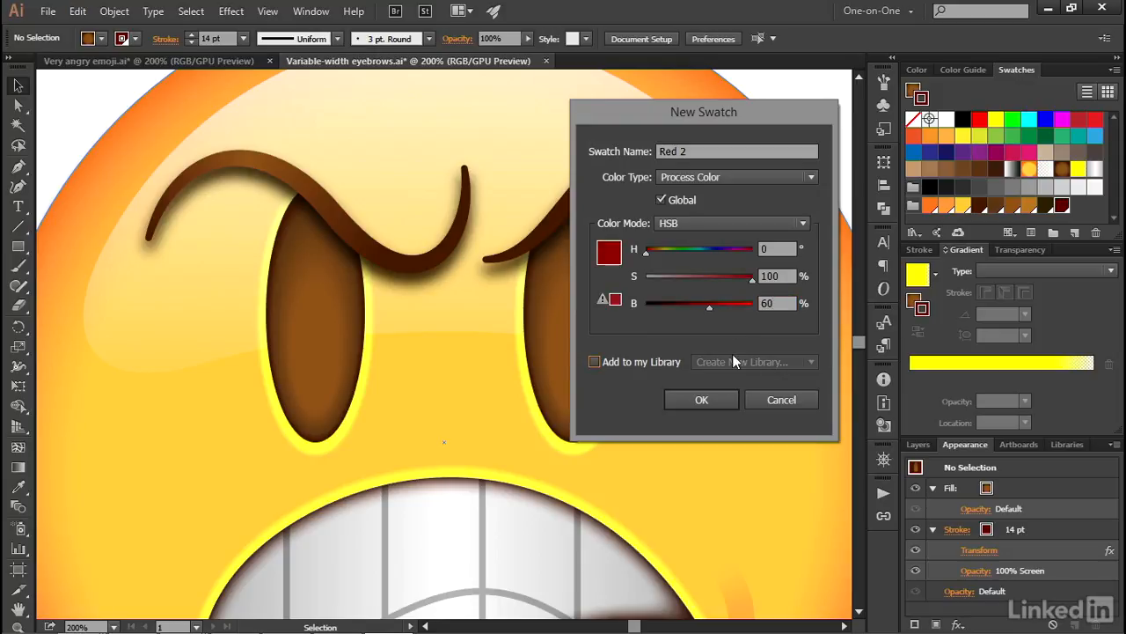
{"action": "left_click", "coordinate": [719, 398]}
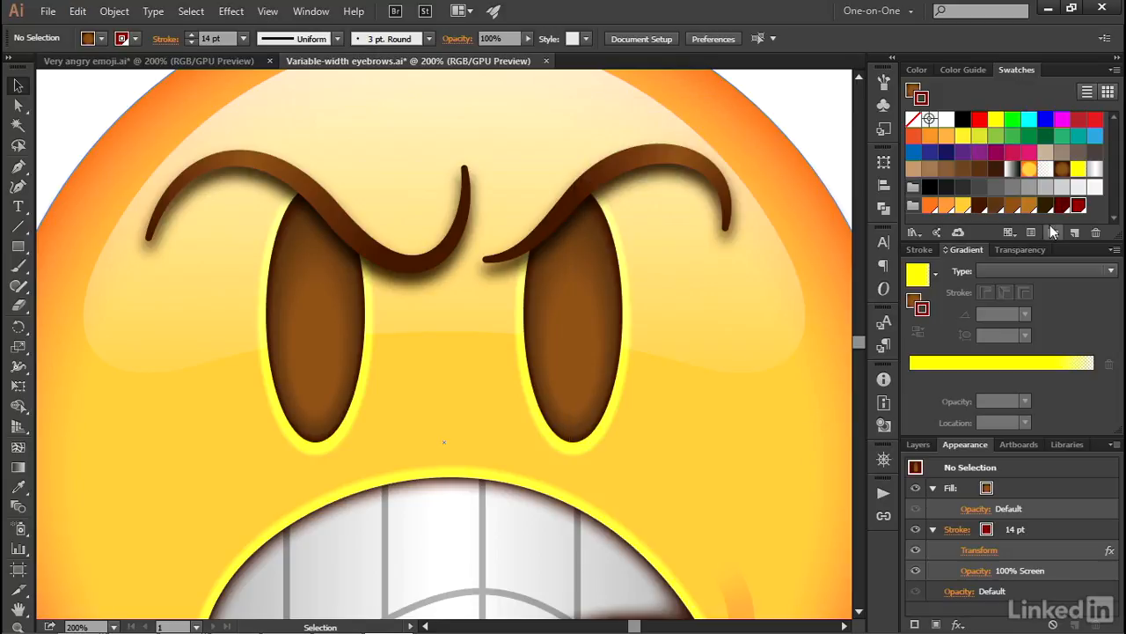
Duplicate Red 2 as a new global swatch named Red 3 in HSB mode, with hue 10° and brightness 100%
{"action": "left_click", "coordinate": [1074, 232]}
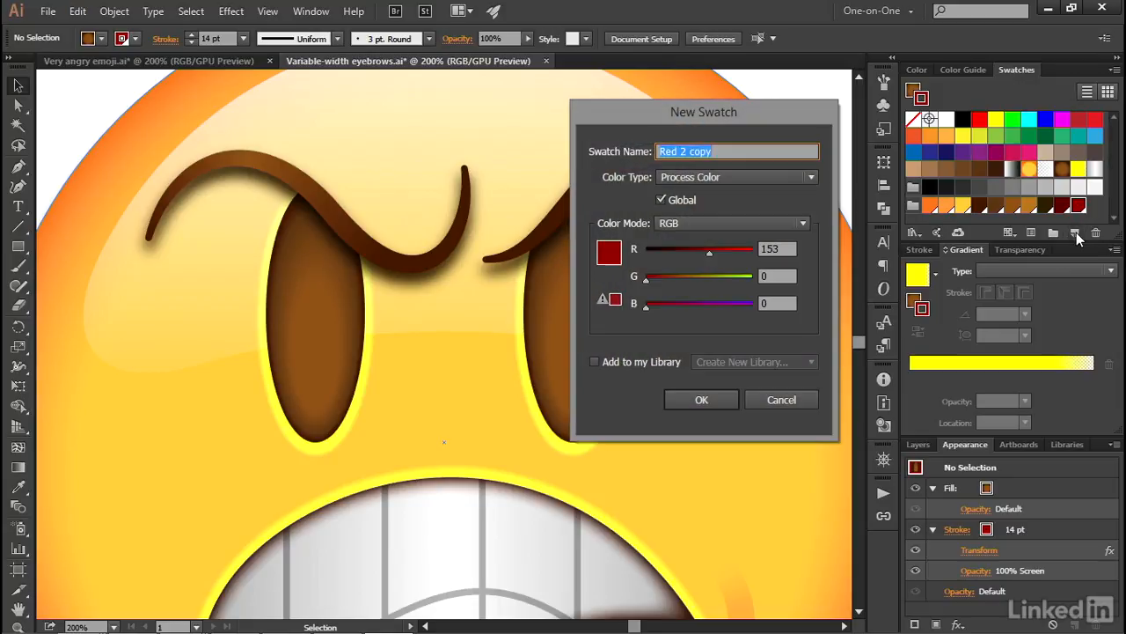
{"action": "left_click_drag", "start_coordinate": [732, 152], "coordinate": [682, 151]}
{"action": "key", "text": "BackSpace"}
{"action": "type", "text": "3"}
{"action": "left_click", "coordinate": [731, 224]}
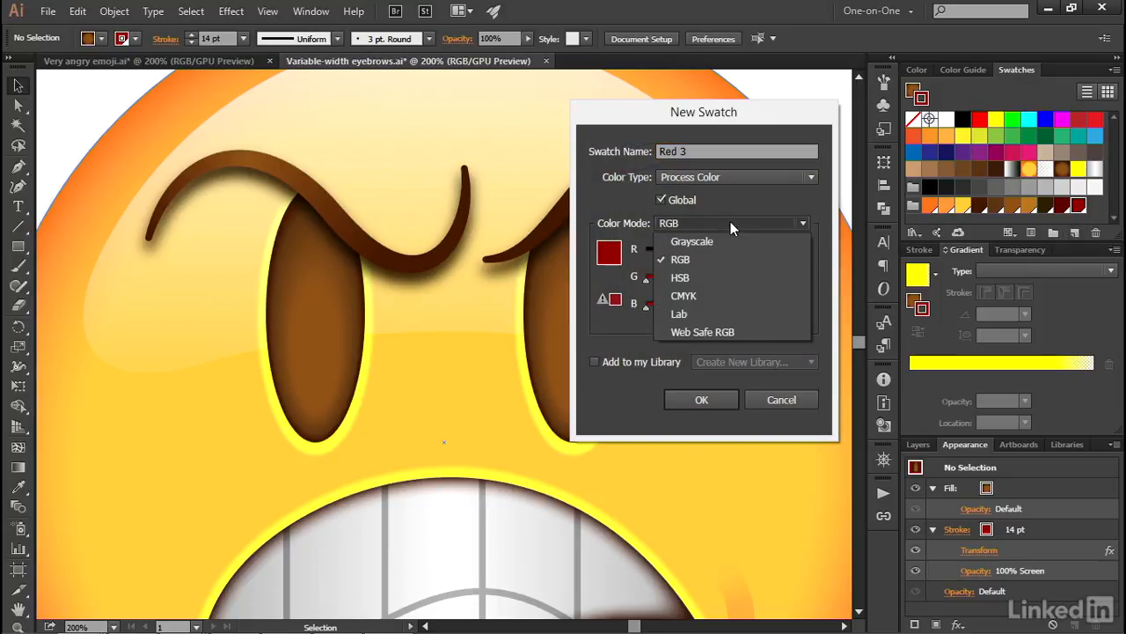
{"action": "left_click", "coordinate": [719, 279]}
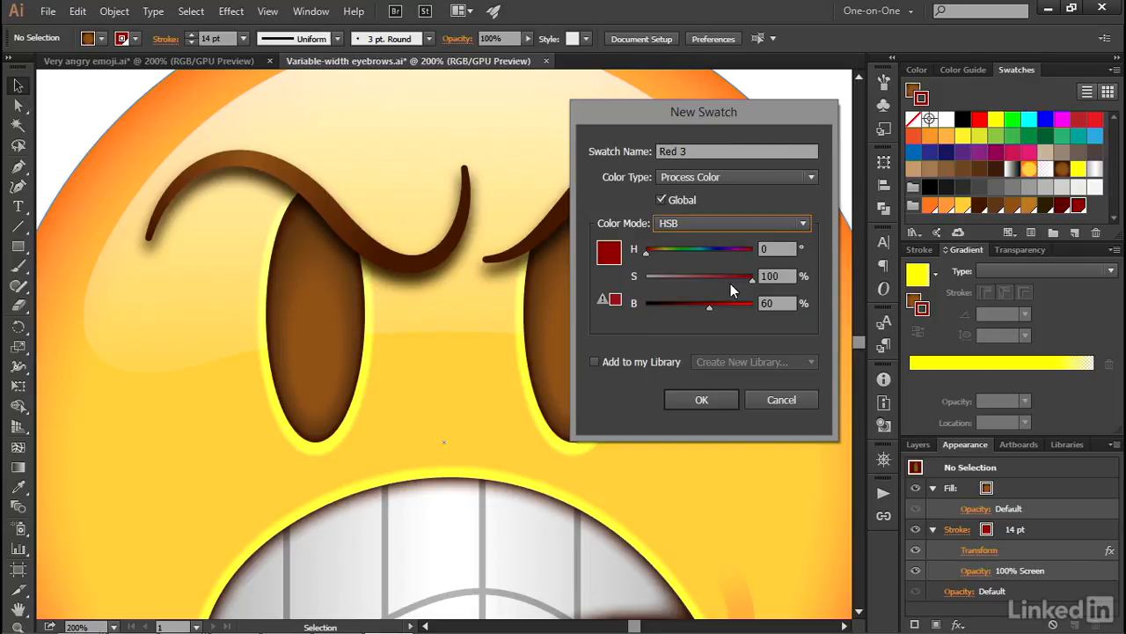
{"action": "key", "text": "Tab"}
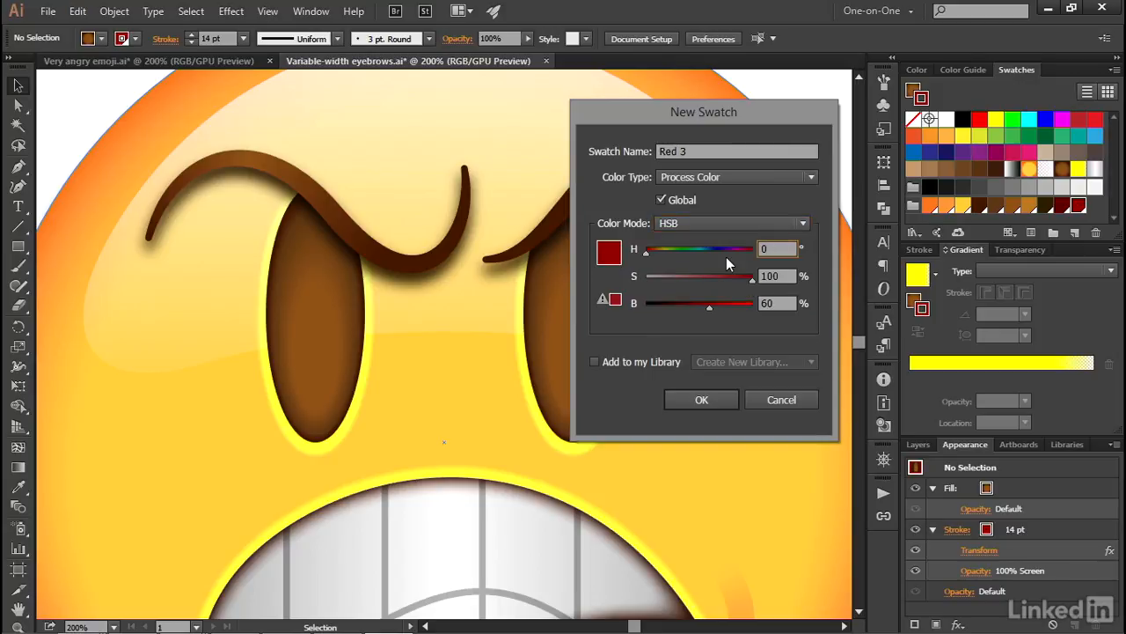
{"action": "type", "text": "10"}
{"action": "key", "text": "Tab"}
{"action": "key", "text": "Tab"}
{"action": "type", "text": "100"}
{"action": "key", "text": "Tab"}
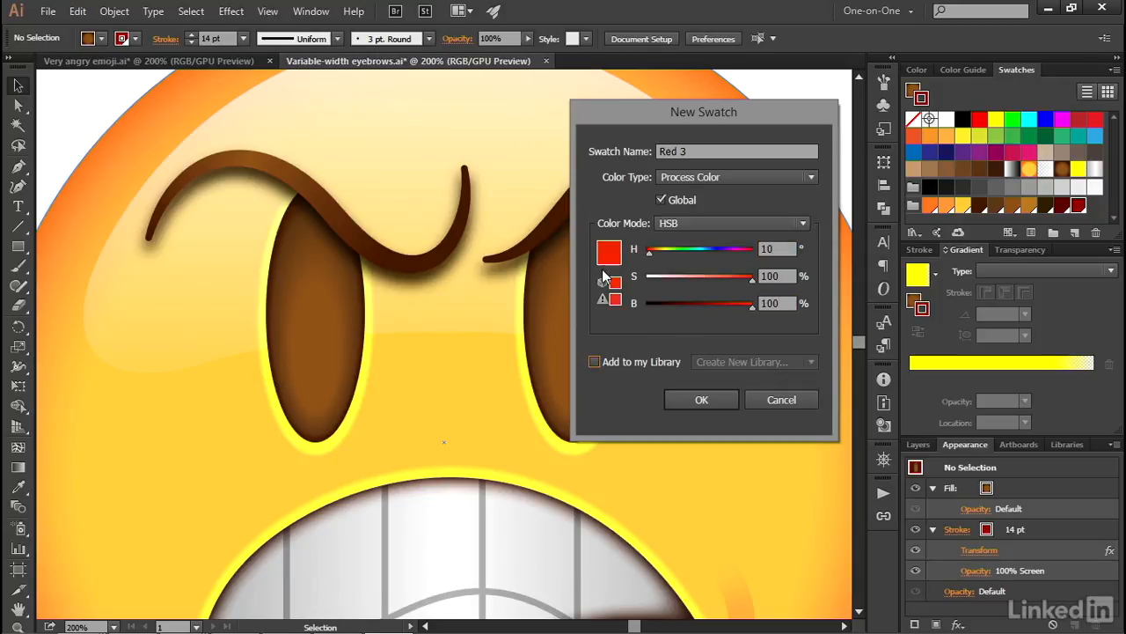
{"action": "left_click", "coordinate": [723, 404]}
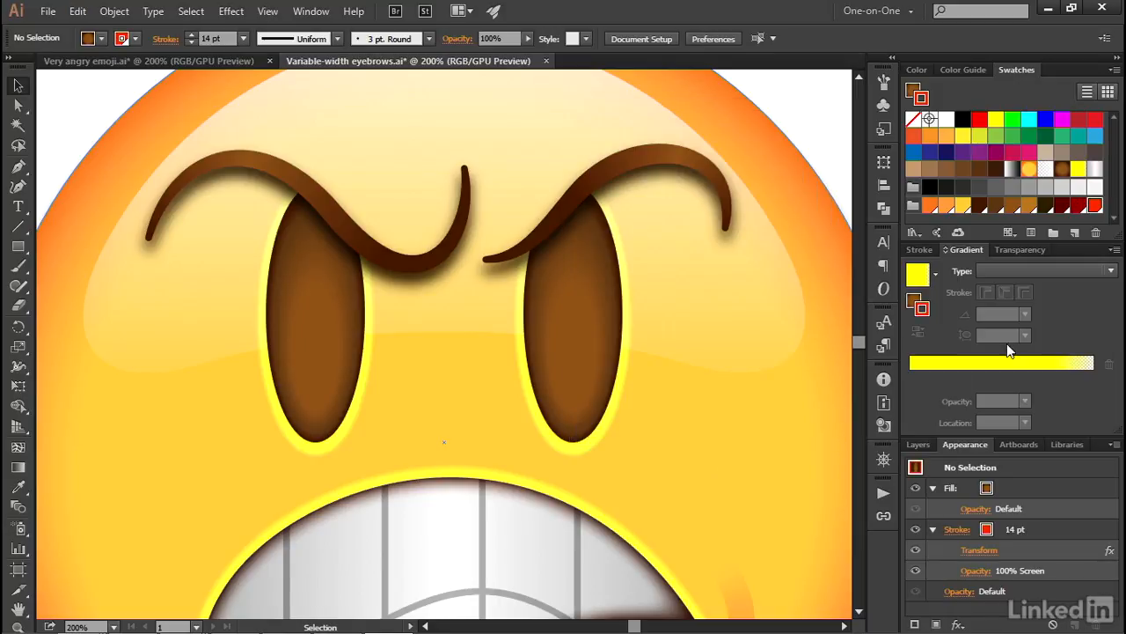
Select both eyes and apply the Red 1 swatch to the outermost stop of their radial fill gradient
{"action": "left_click", "coordinate": [581, 324]}
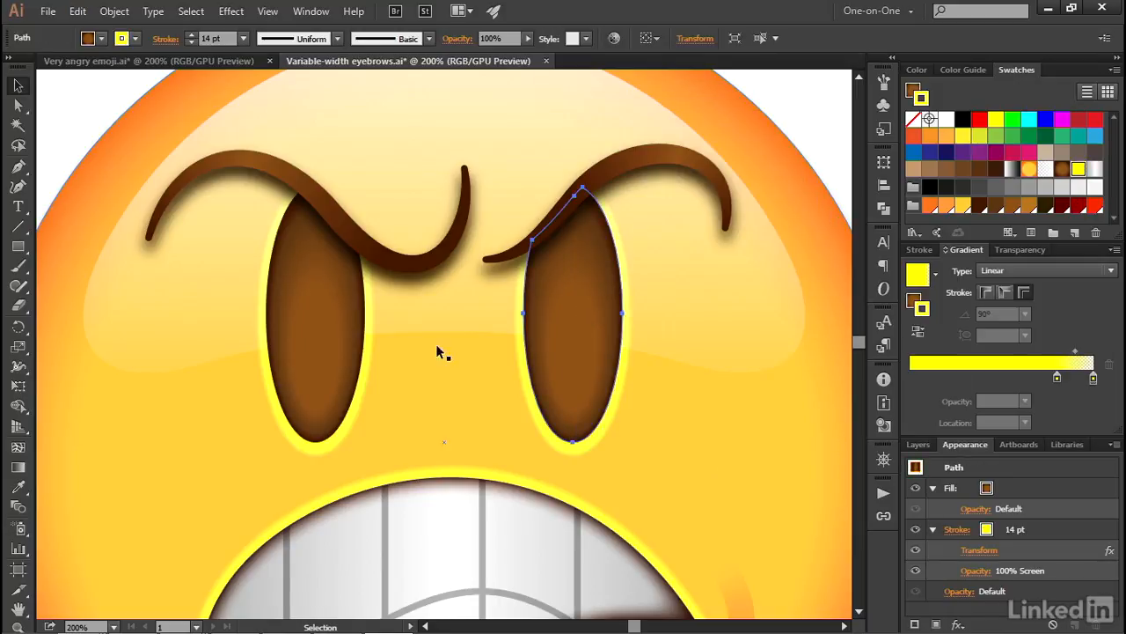
{"action": "left_click", "coordinate": [315, 324], "text": "shift"}
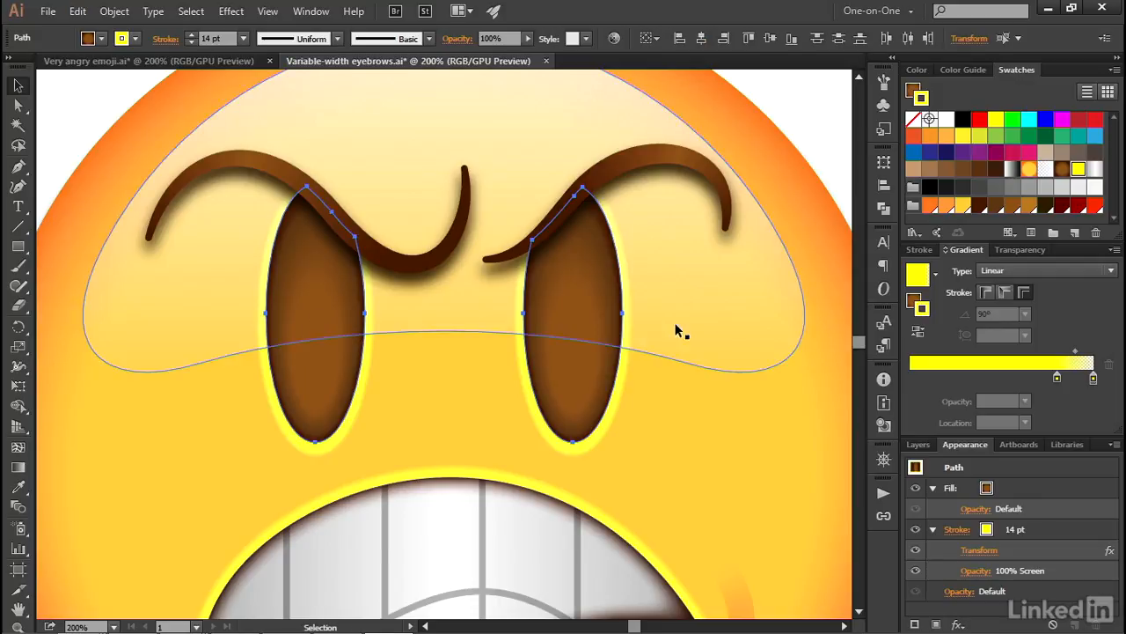
{"action": "left_click", "coordinate": [914, 301]}
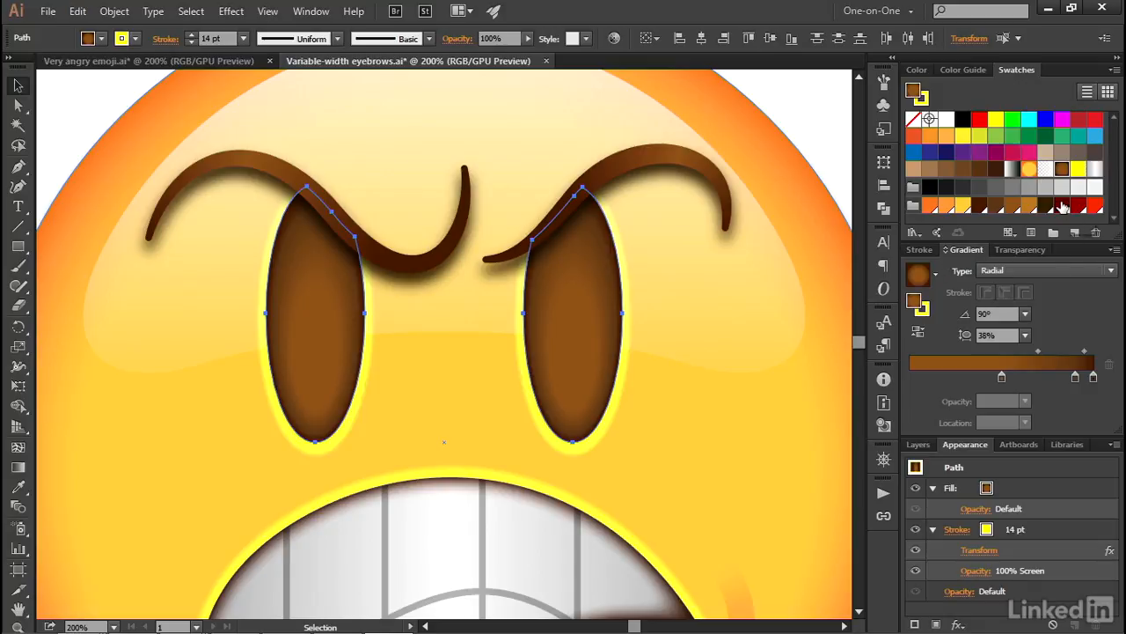
{"action": "left_click", "coordinate": [1075, 232]}
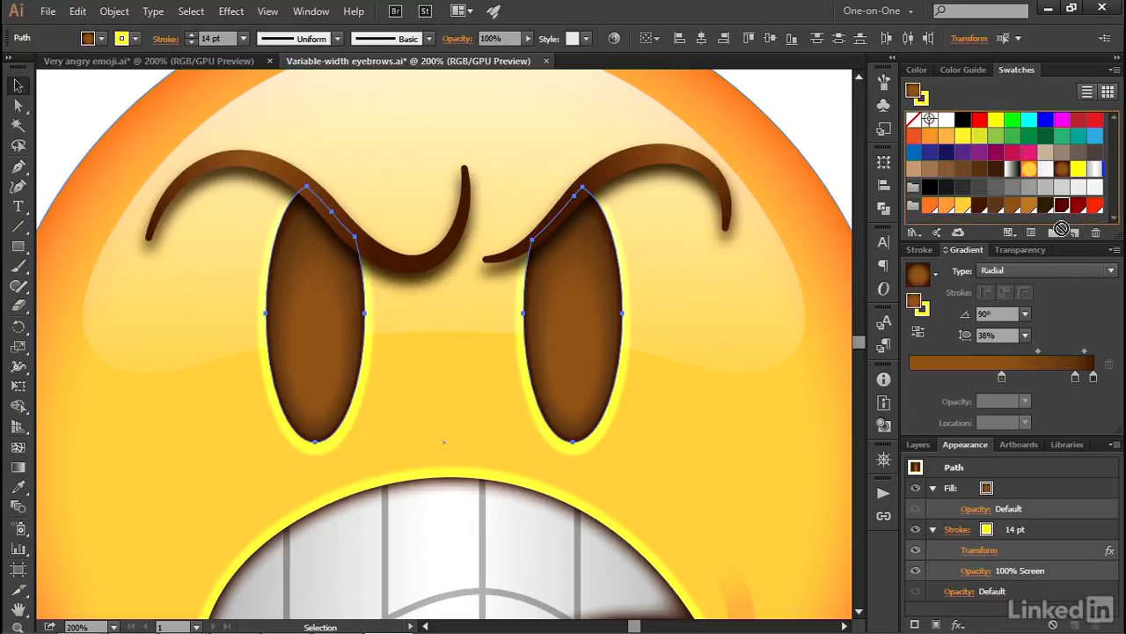
{"action": "left_click", "coordinate": [1094, 379]}
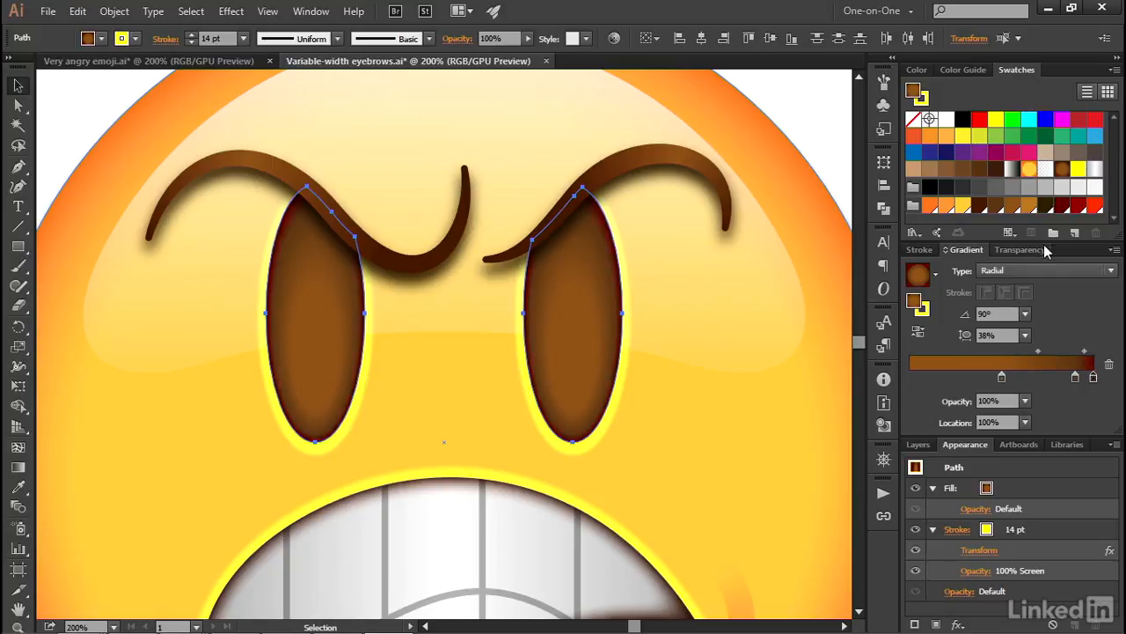
Recolor the eye gradient's second-to-last stop with Red 2 and its innermost stop with Red 3
{"action": "left_click", "coordinate": [1078, 209], "text": "alt"}
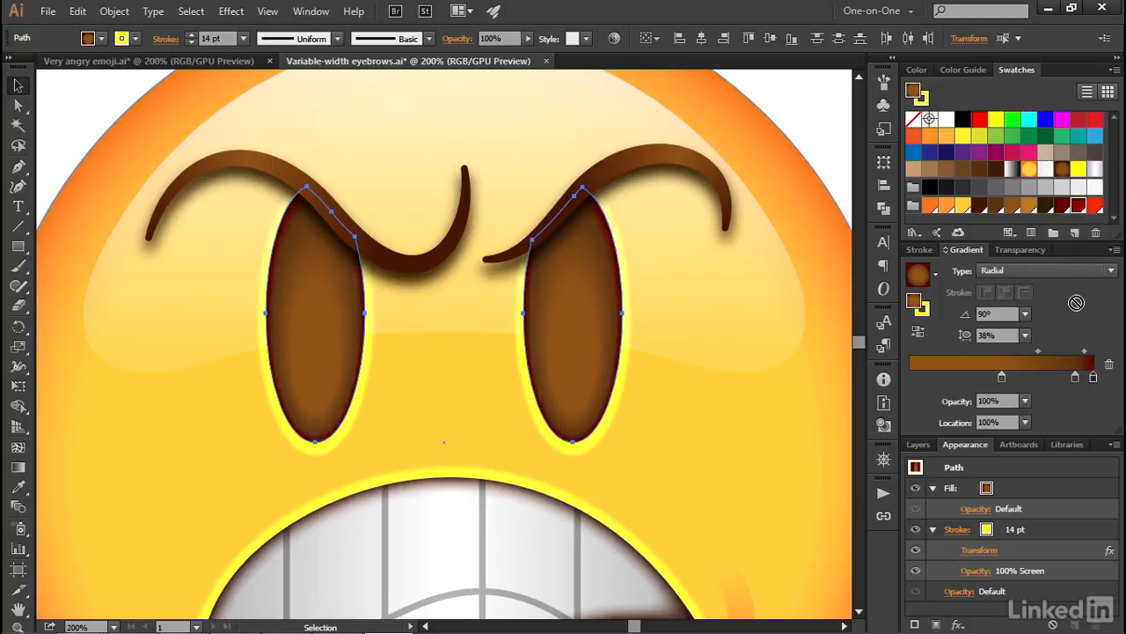
{"action": "left_click", "coordinate": [1076, 378]}
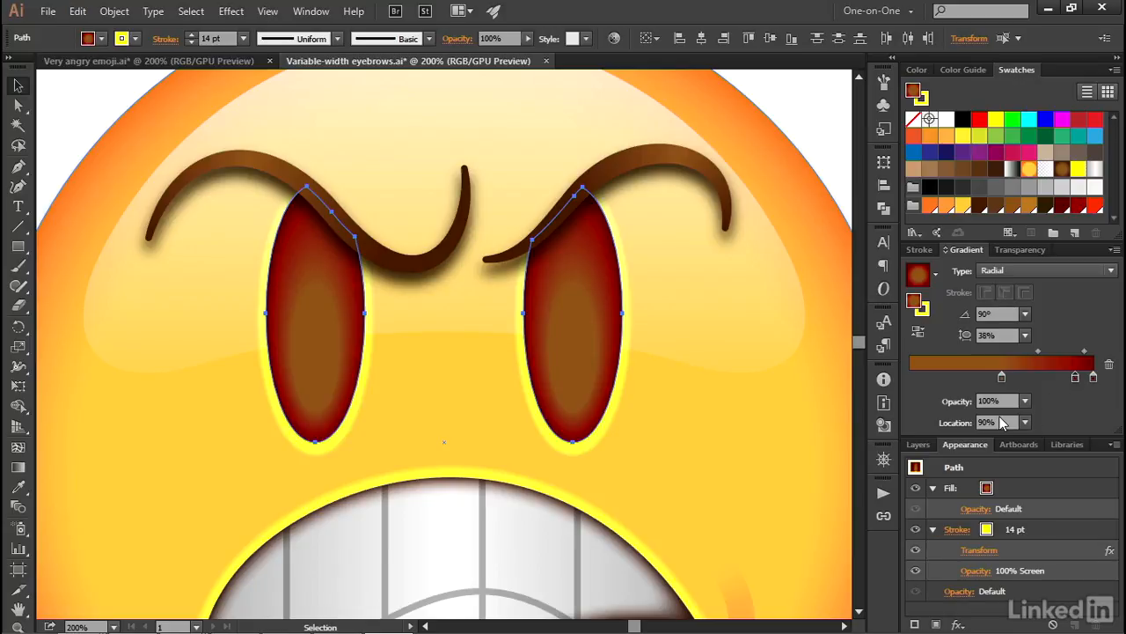
{"action": "left_click_drag", "start_coordinate": [1096, 209], "coordinate": [1096, 210]}
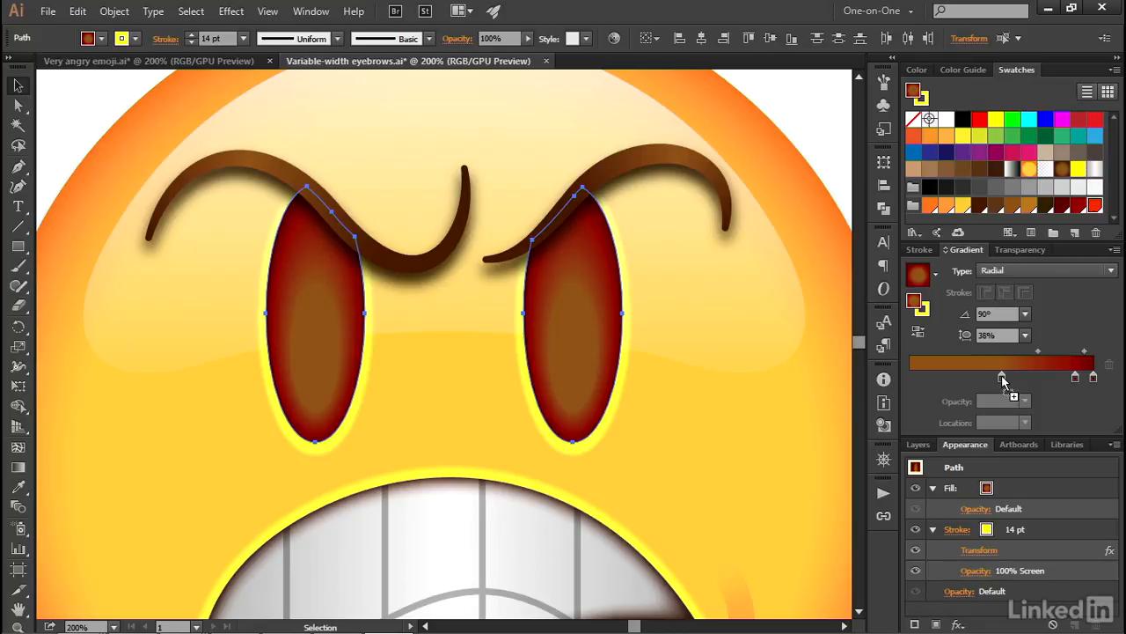
{"action": "left_click_drag", "start_coordinate": [1002, 380], "coordinate": [1002, 378]}
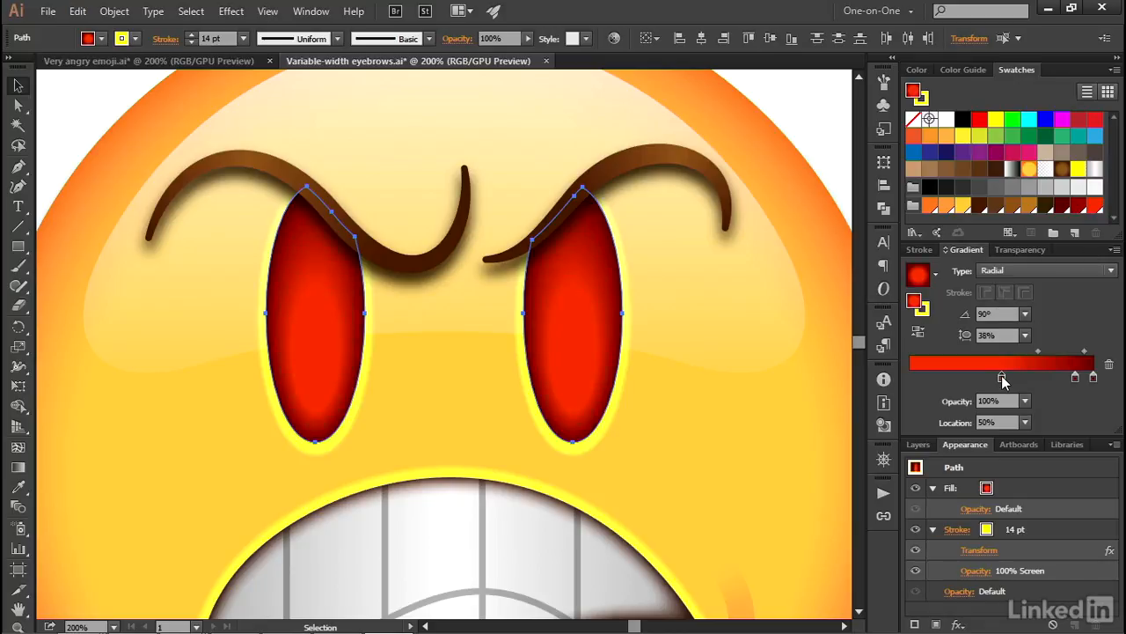
{"action": "left_click", "coordinate": [998, 421]}
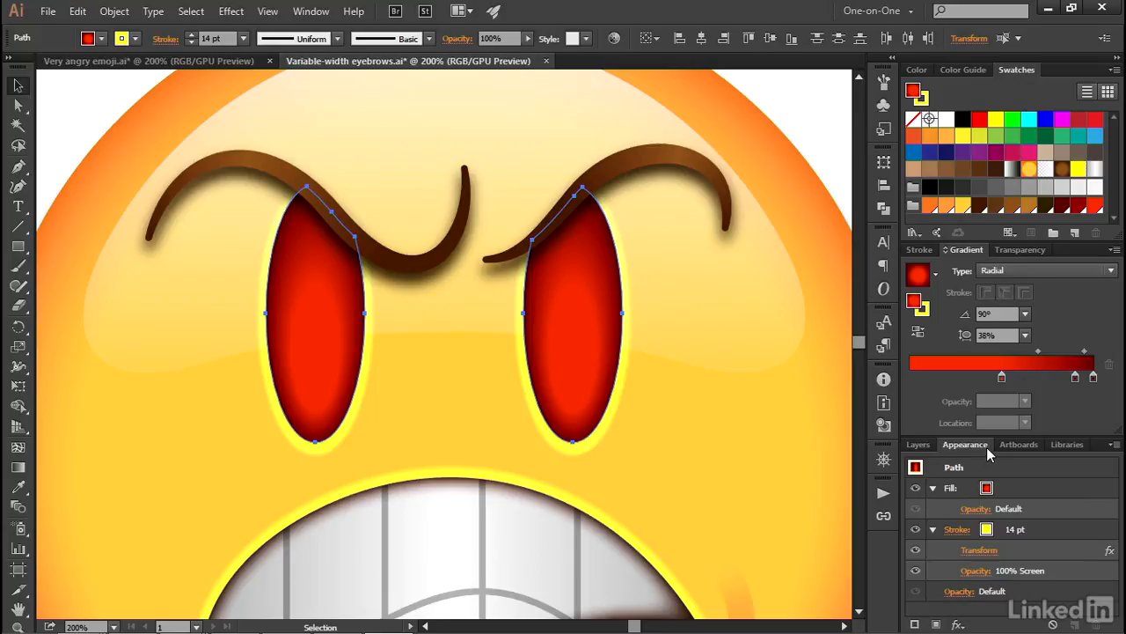
Add a second fill on top of the eyes, using the white fade gradient swatch with a 90° angle
{"action": "left_click", "coordinate": [938, 624]}
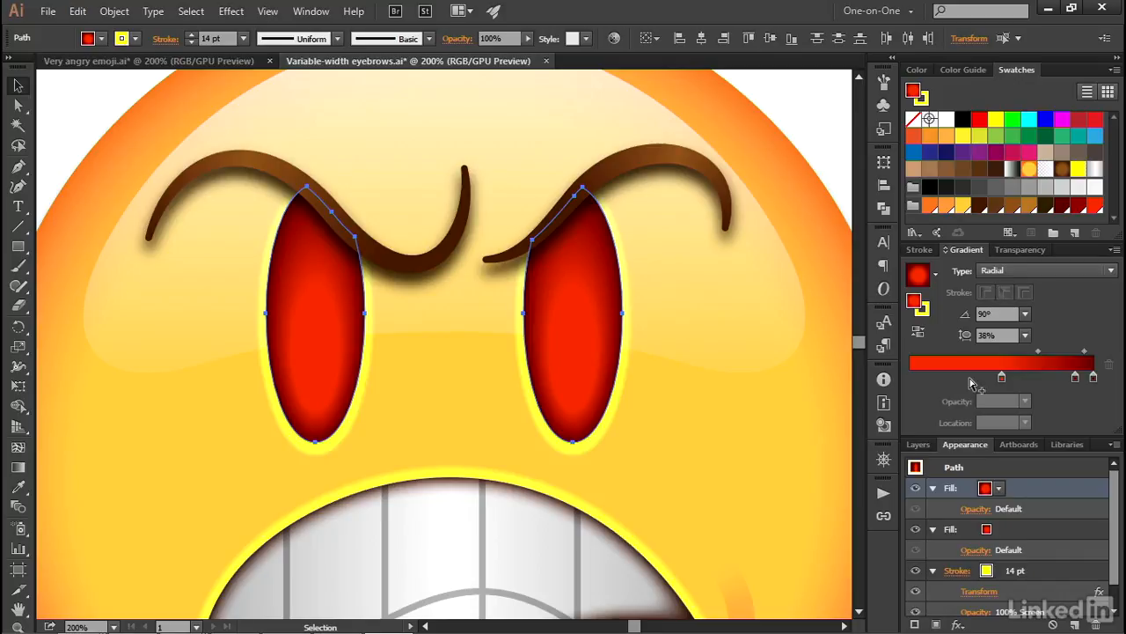
{"action": "left_click", "coordinate": [1044, 170]}
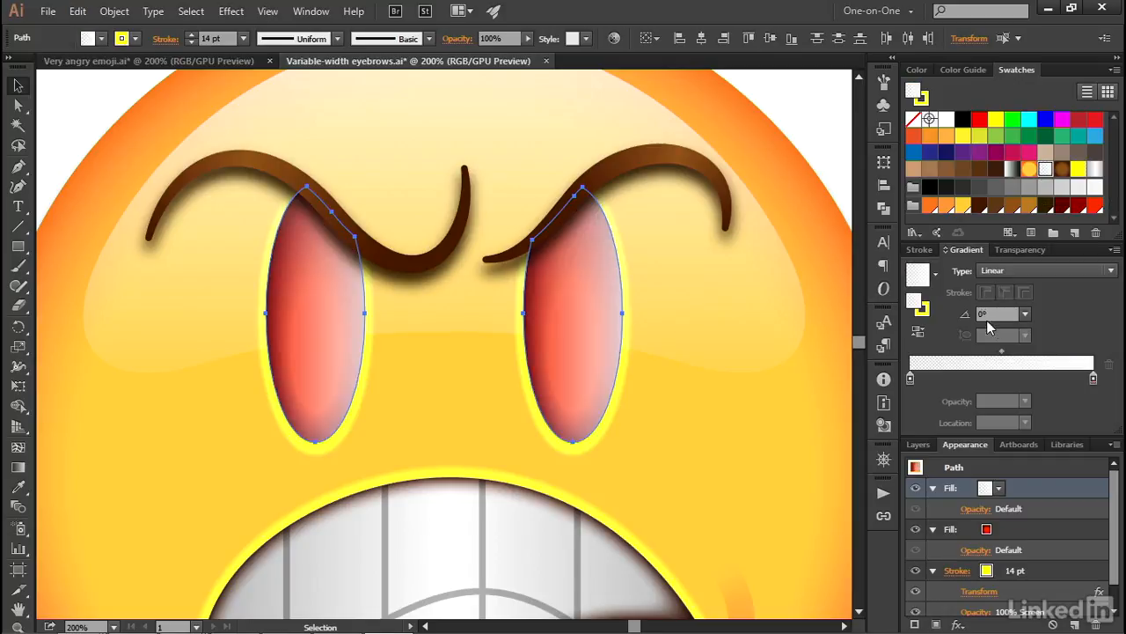
{"action": "left_click", "coordinate": [980, 315]}
{"action": "type", "text": "9"}
{"action": "key", "text": "Return"}
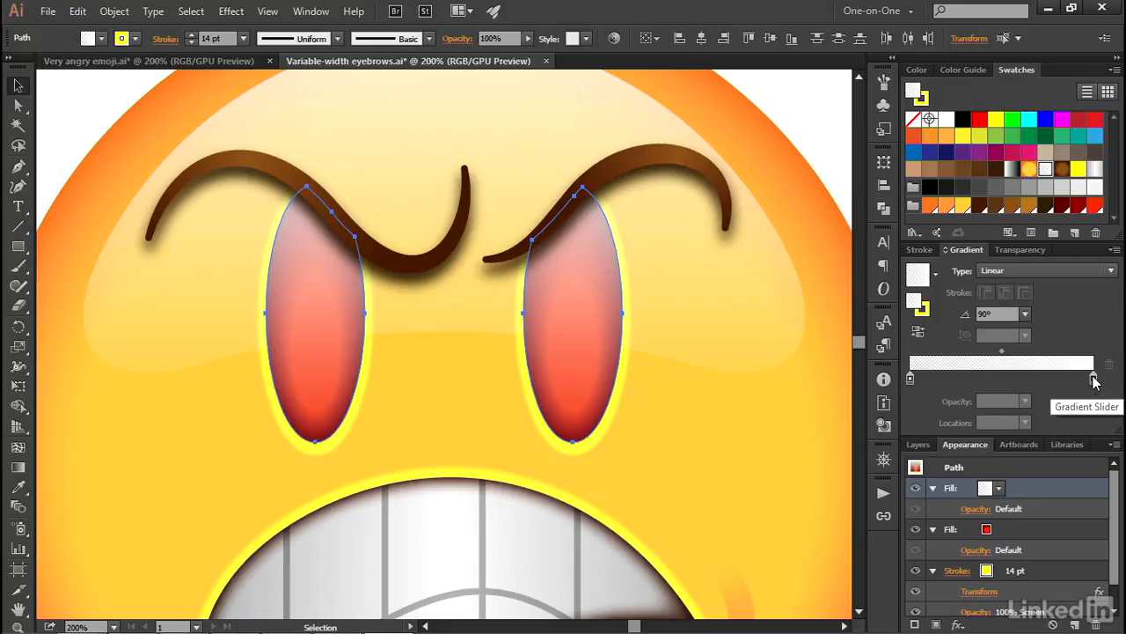
Set the top fill's white fade gradient to 100% opacity at its end stop and 0% at its start stop
{"action": "left_click", "coordinate": [1094, 380]}
{"action": "left_click_drag", "start_coordinate": [994, 400], "coordinate": [975, 400]}
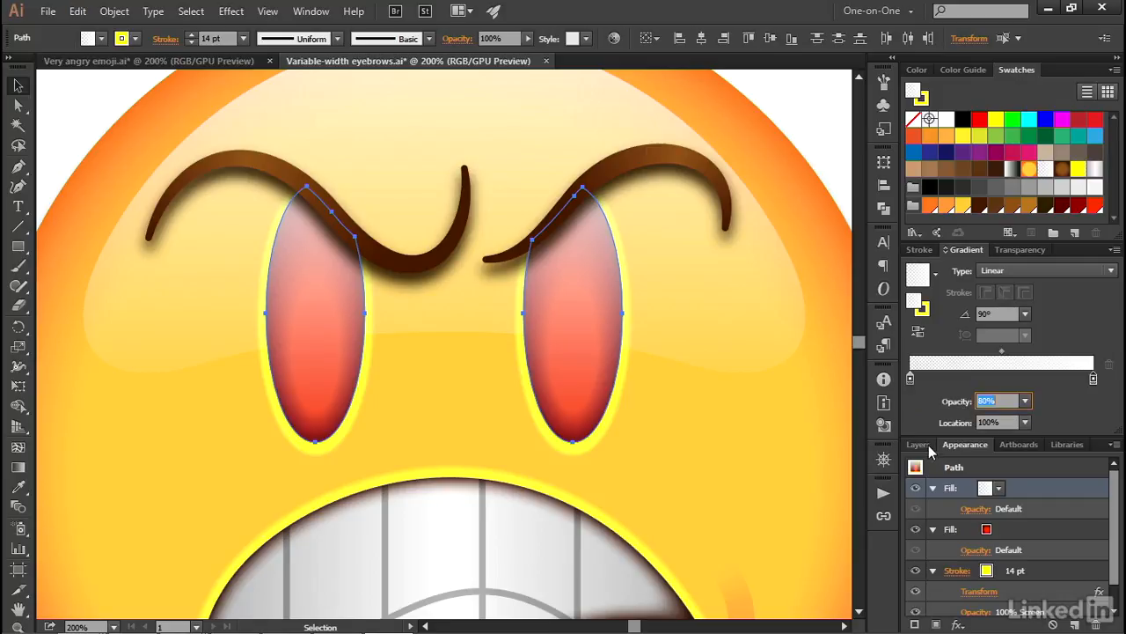
{"action": "type", "text": "100"}
{"action": "key", "text": "Return"}
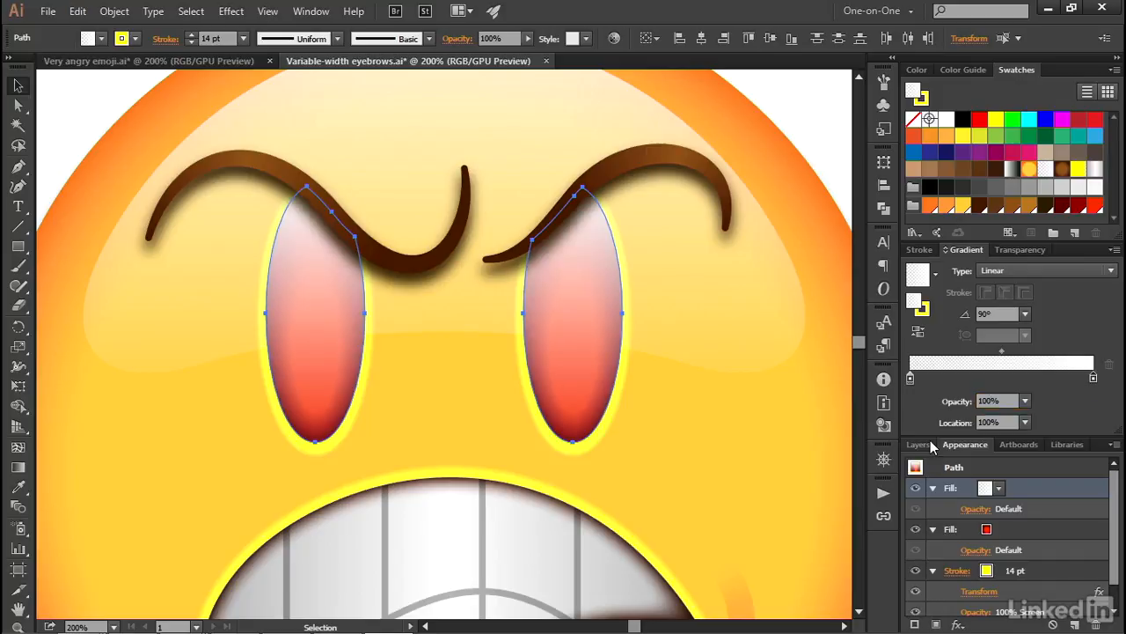
{"action": "left_click", "coordinate": [910, 380]}
{"action": "left_click", "coordinate": [958, 402]}
{"action": "type", "text": "0"}
{"action": "key", "text": "Return"}
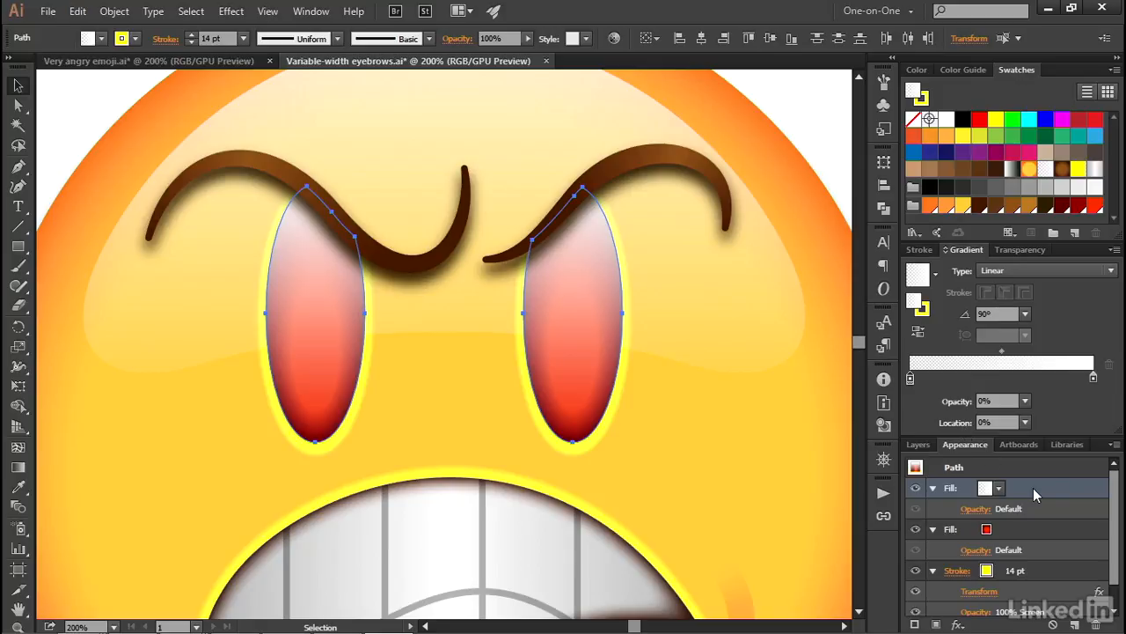
{"action": "left_click", "coordinate": [958, 624]}
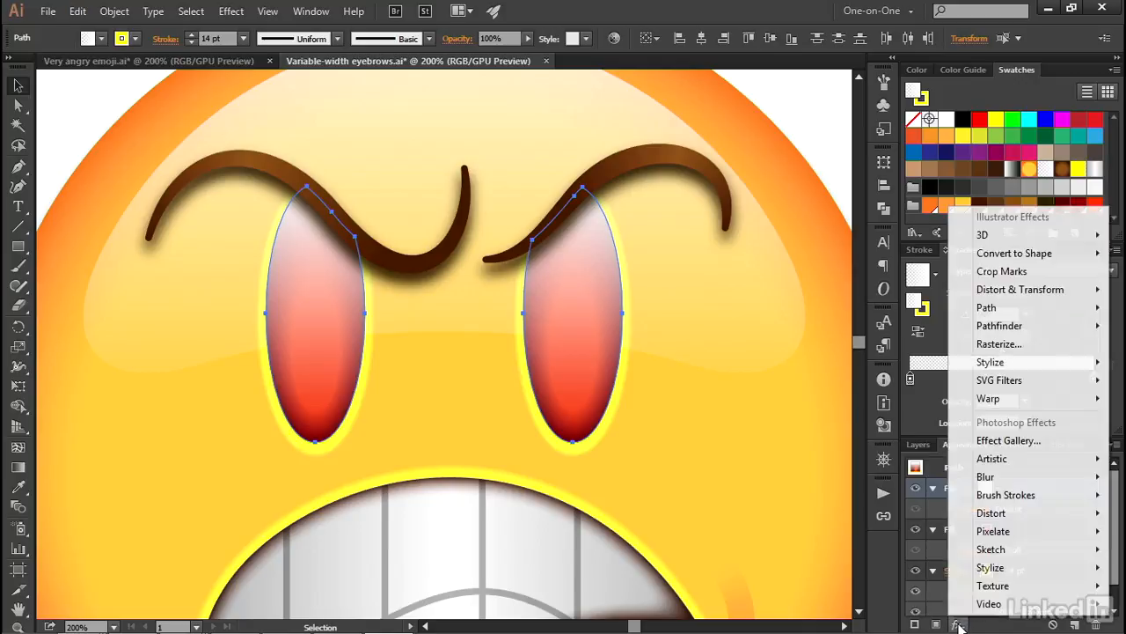
{"action": "mouse_move", "coordinate": [1037, 296]}
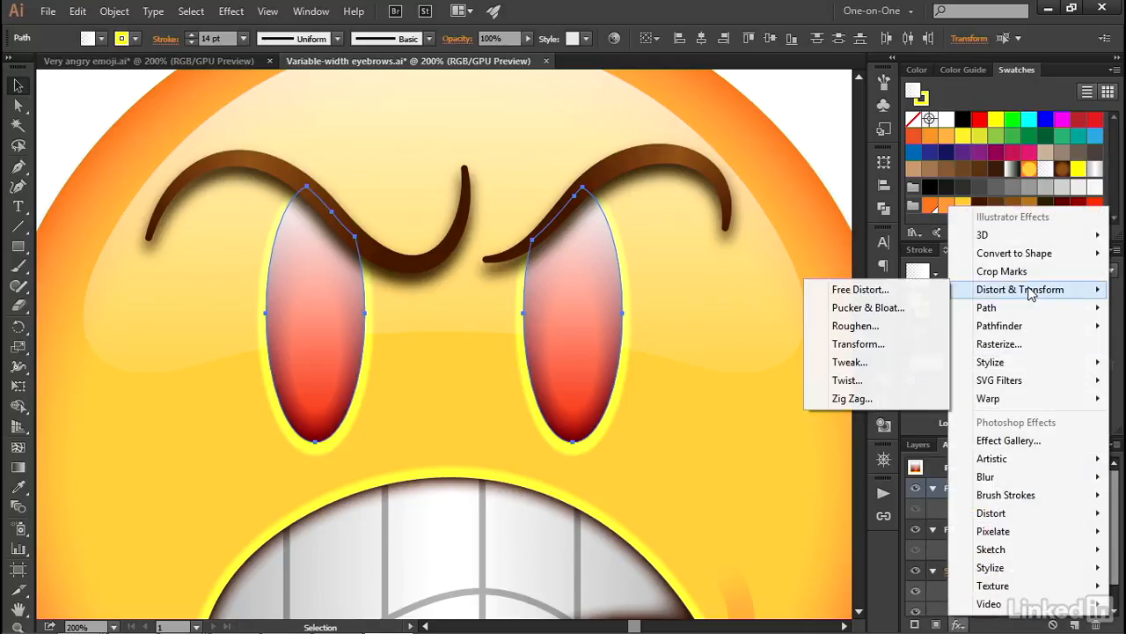
{"action": "left_click", "coordinate": [894, 343]}
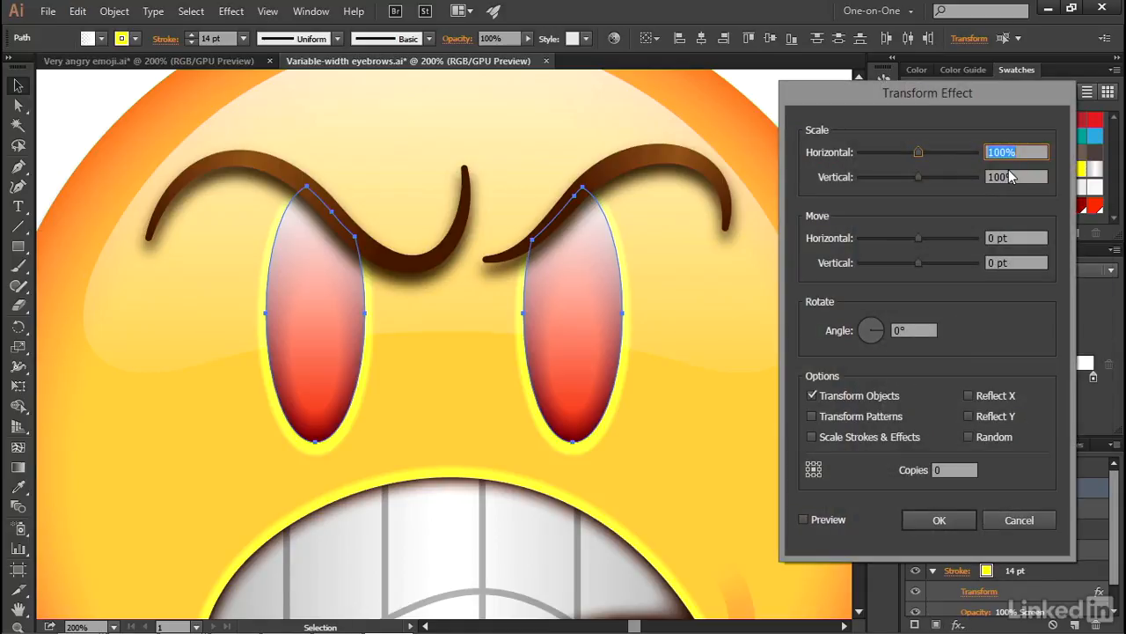
{"action": "type", "text": "60"}
{"action": "key", "text": "Tab"}
{"action": "type", "text": "50"}
{"action": "key", "text": "Tab"}
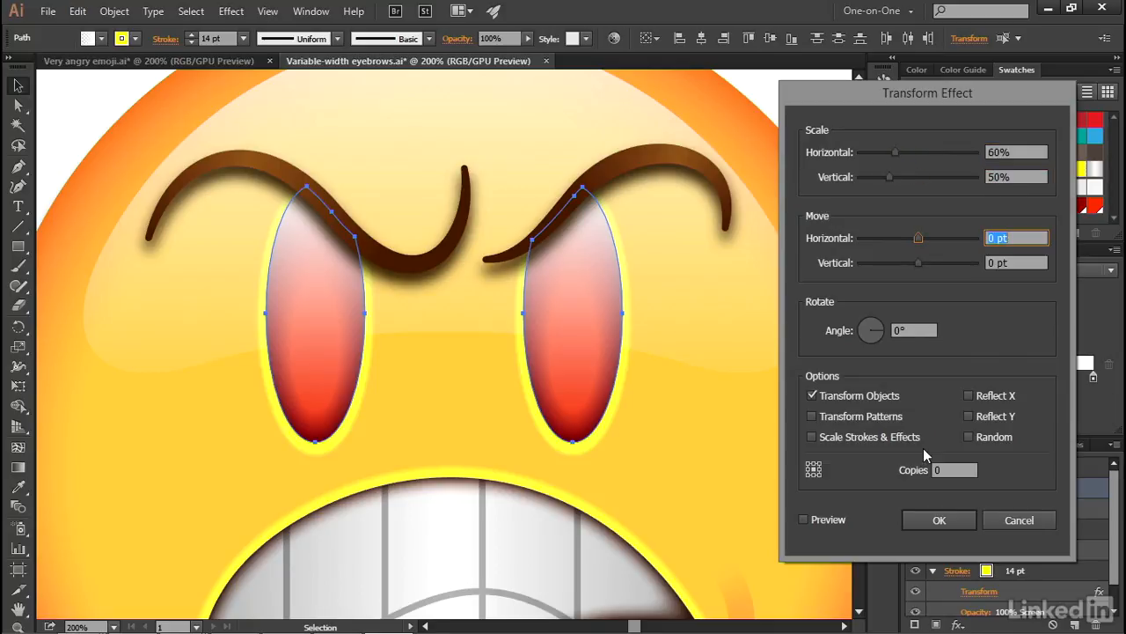
{"action": "left_click", "coordinate": [820, 519]}
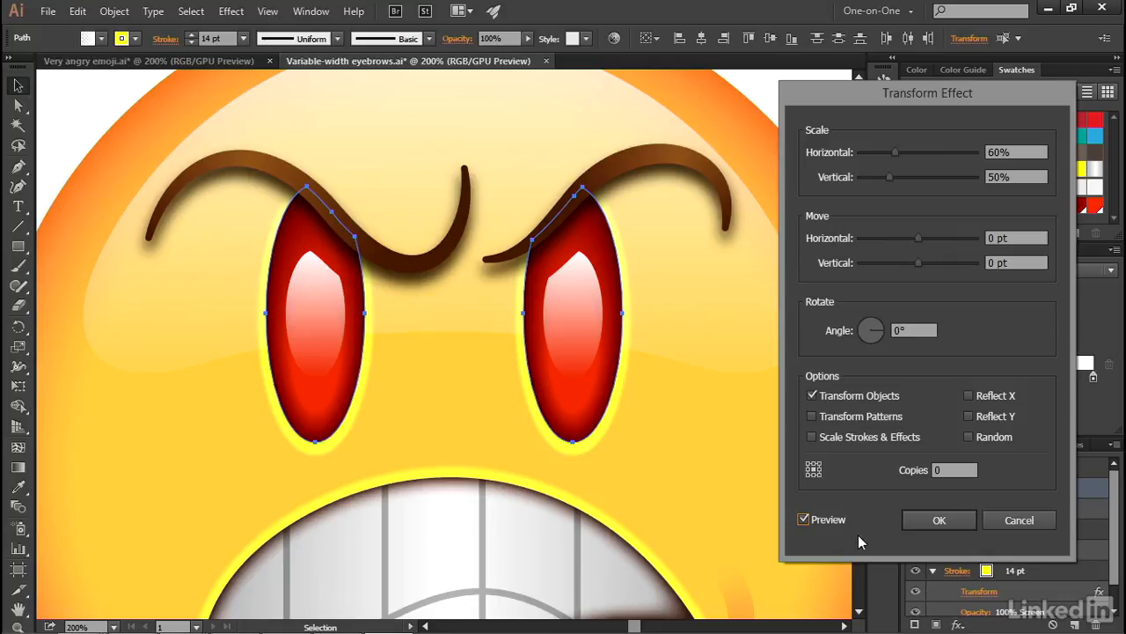
{"action": "left_click", "coordinate": [1010, 521]}
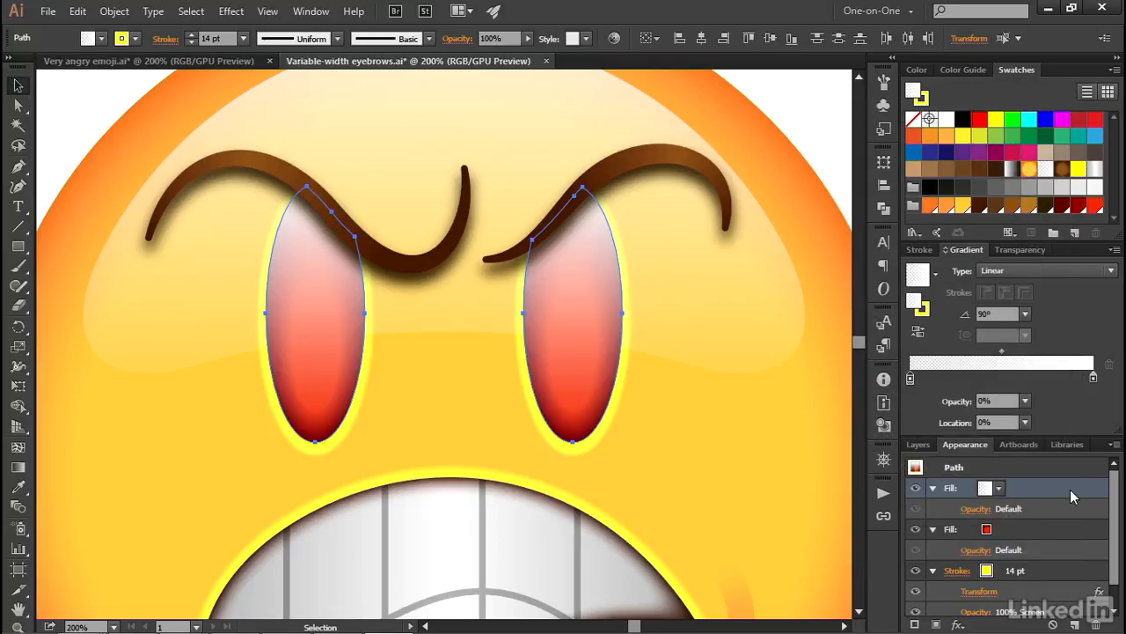
Convert the eyes' white gradient fill to an ellipse with an absolute width of 24 pt and height of 56 pt
{"action": "left_click", "coordinate": [959, 624]}
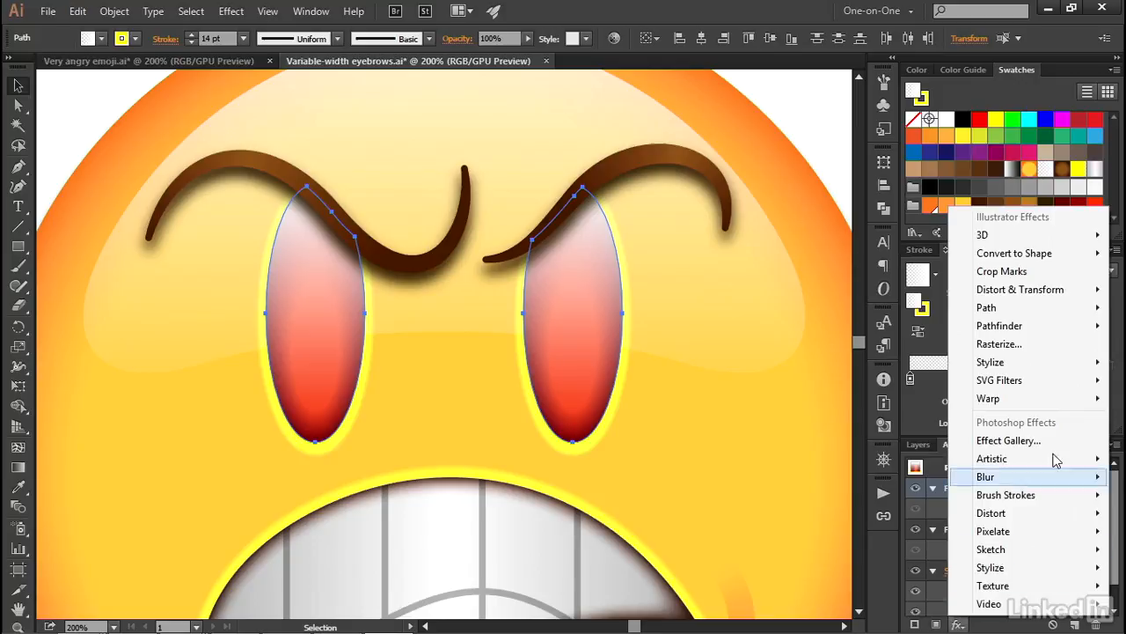
{"action": "mouse_move", "coordinate": [987, 257]}
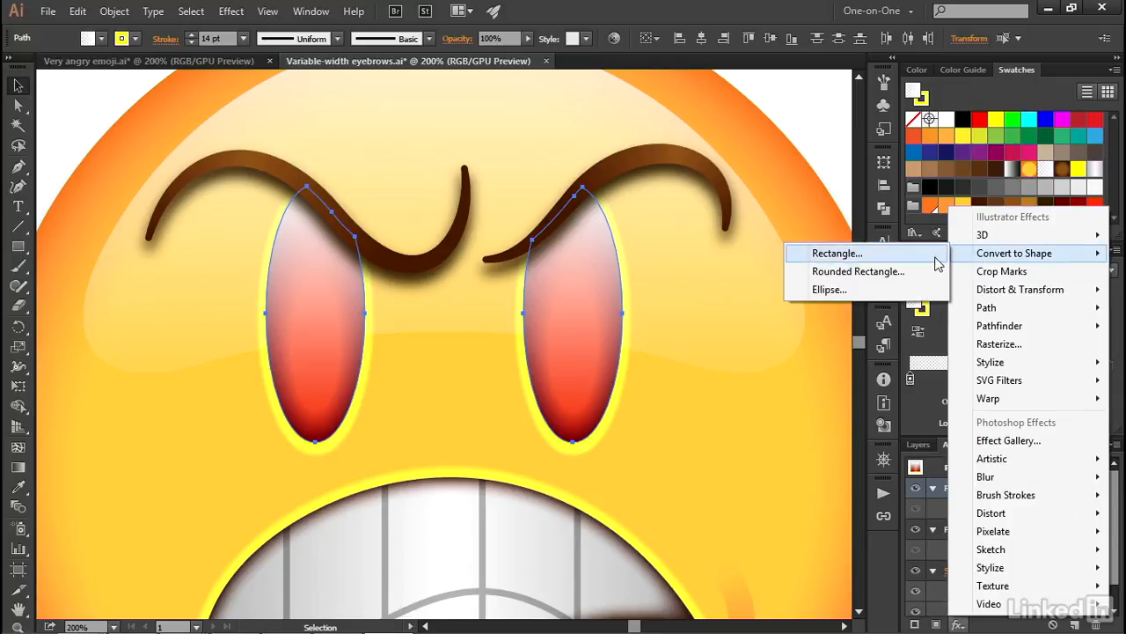
{"action": "left_click", "coordinate": [895, 290]}
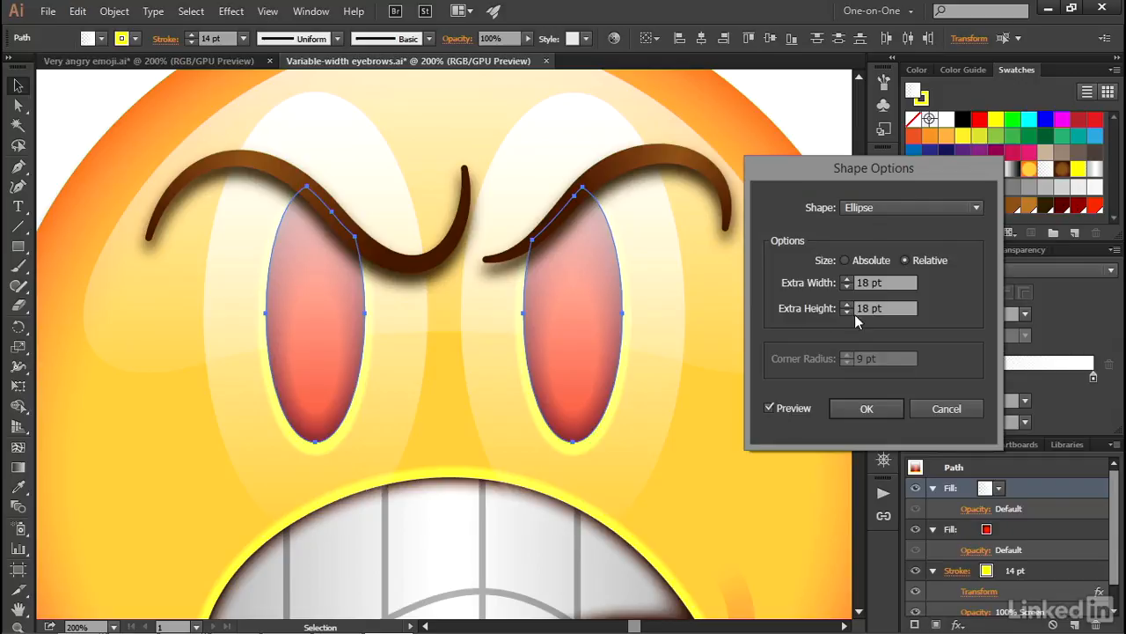
{"action": "left_click", "coordinate": [843, 261]}
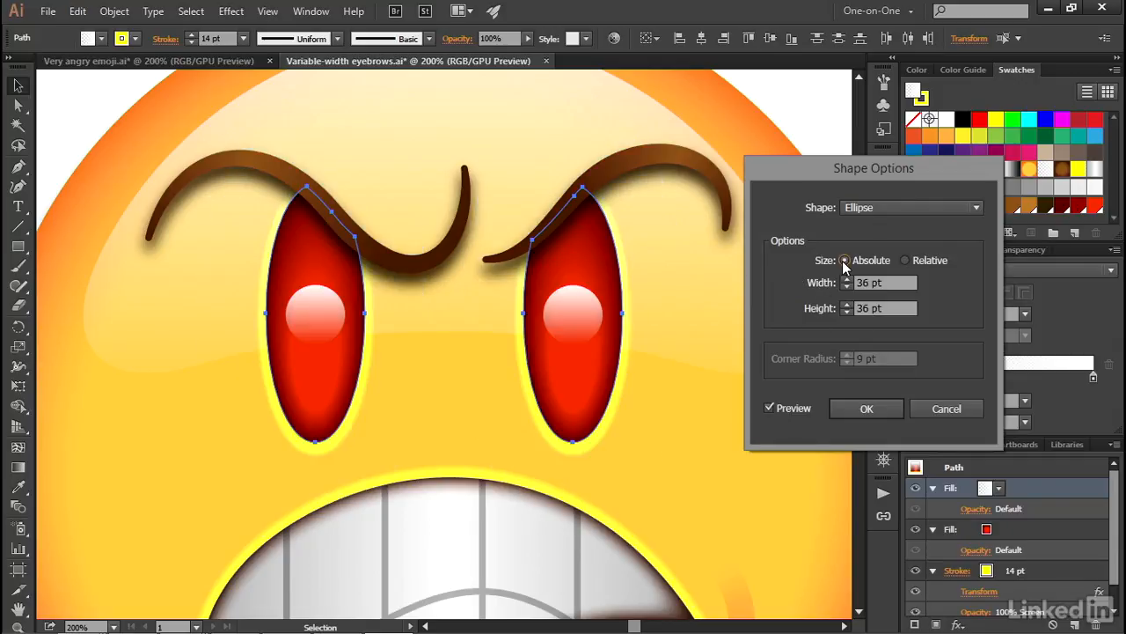
{"action": "left_click", "coordinate": [884, 281]}
{"action": "left_click_drag", "start_coordinate": [883, 282], "coordinate": [847, 282]}
{"action": "type", "text": "24"}
{"action": "key", "text": "Tab"}
{"action": "type", "text": "56"}
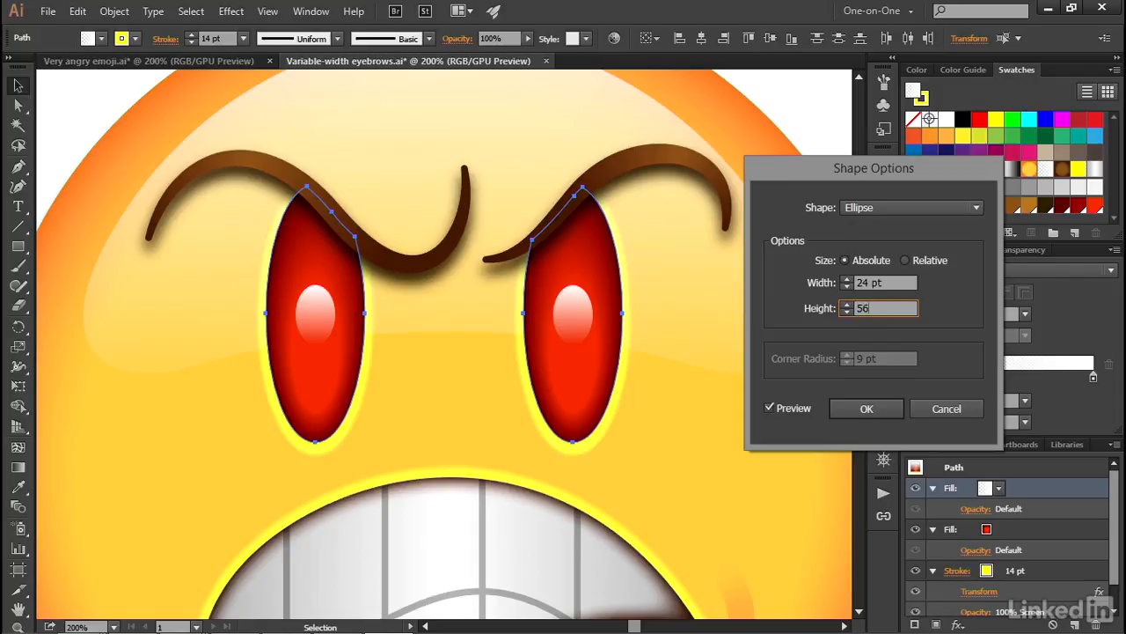
{"action": "key", "text": "Tab"}
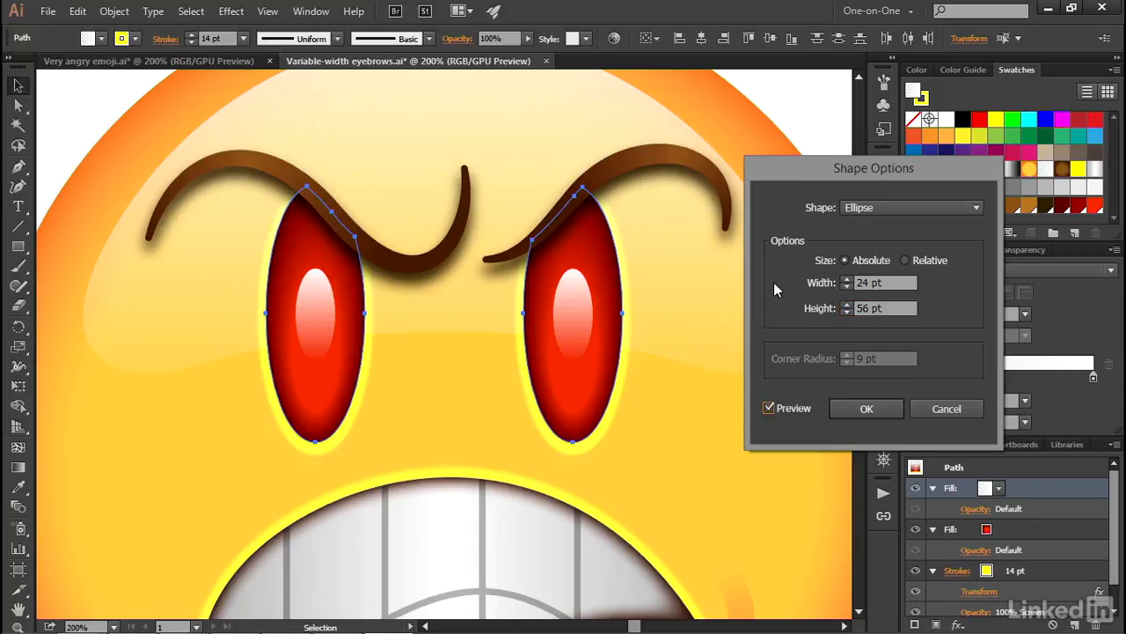
{"action": "left_click", "coordinate": [858, 408]}
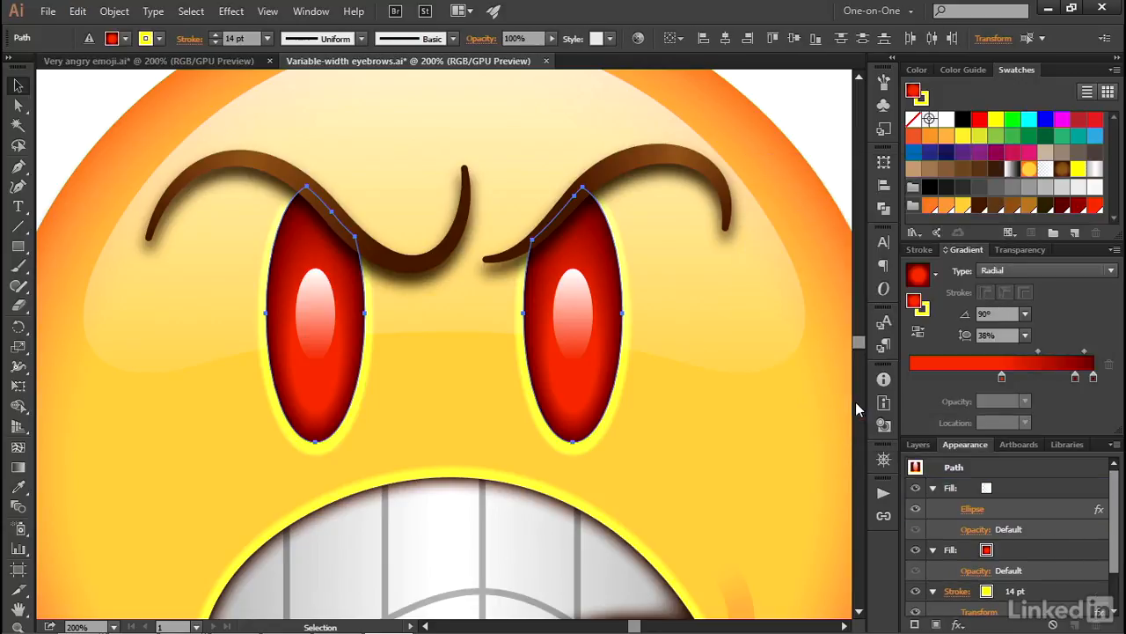
Add a Transform effect to the white ellipse fill that moves it vertically by -15 pt
{"action": "left_click", "coordinate": [1044, 486]}
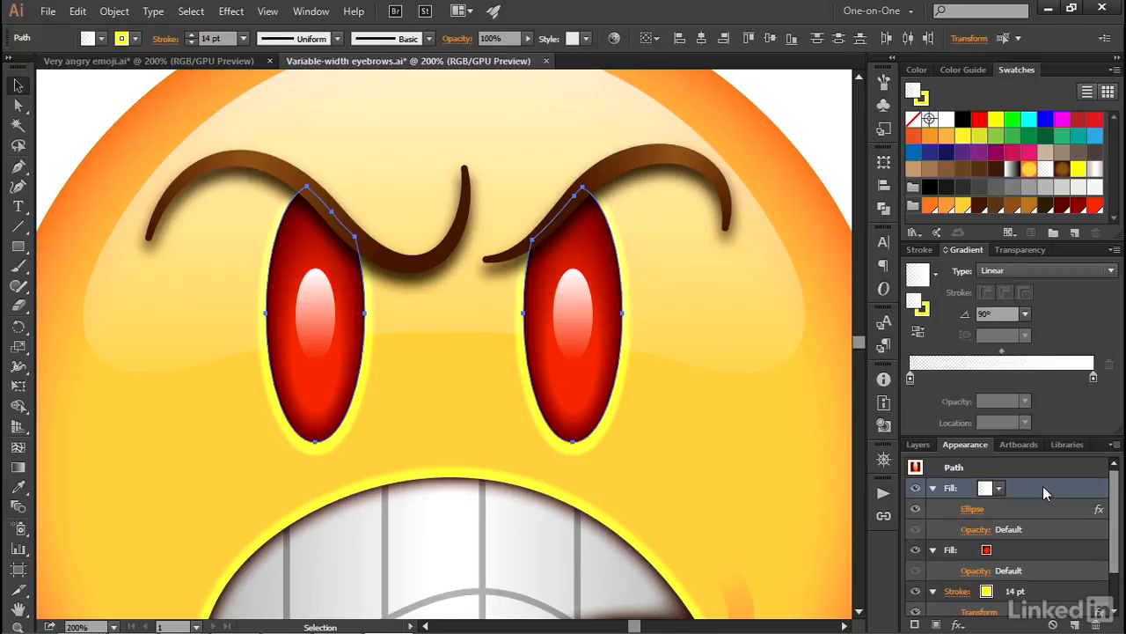
{"action": "left_click", "coordinate": [959, 625]}
{"action": "mouse_move", "coordinate": [974, 297]}
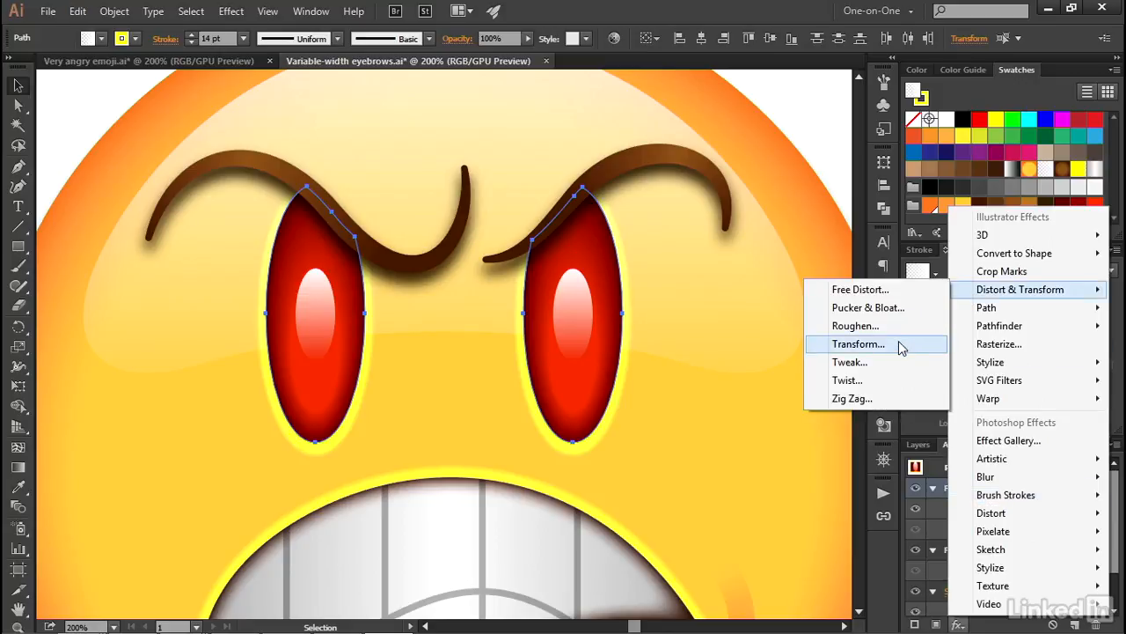
{"action": "left_click", "coordinate": [858, 344]}
{"action": "left_click", "coordinate": [804, 519]}
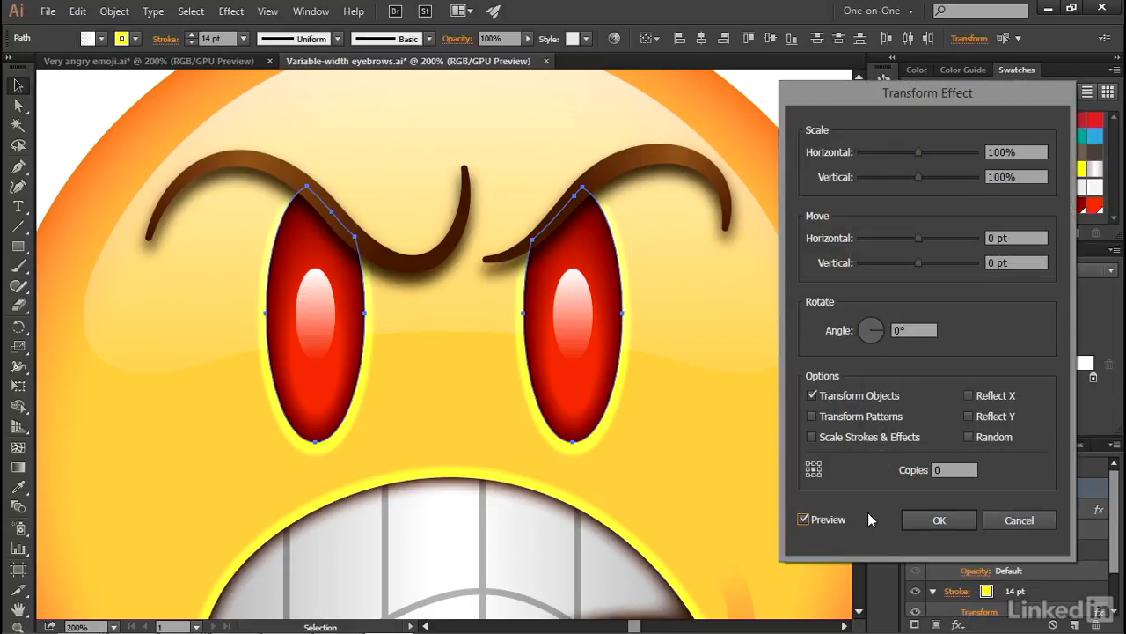
{"action": "left_click", "coordinate": [1020, 262]}
{"action": "type", "text": "-15"}
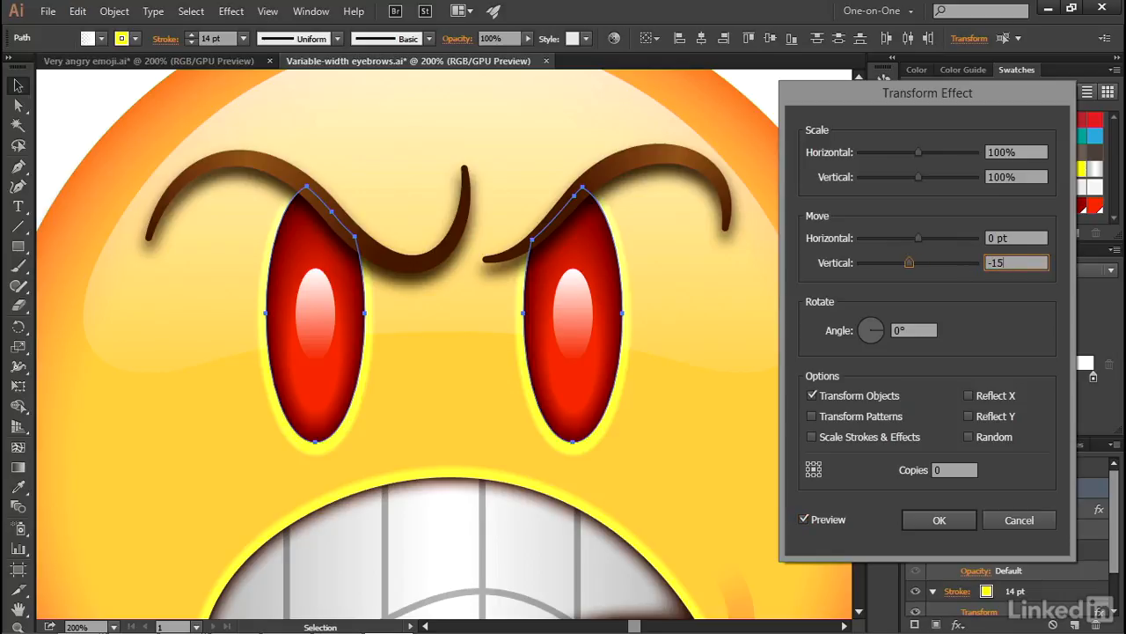
{"action": "key", "text": "Tab"}
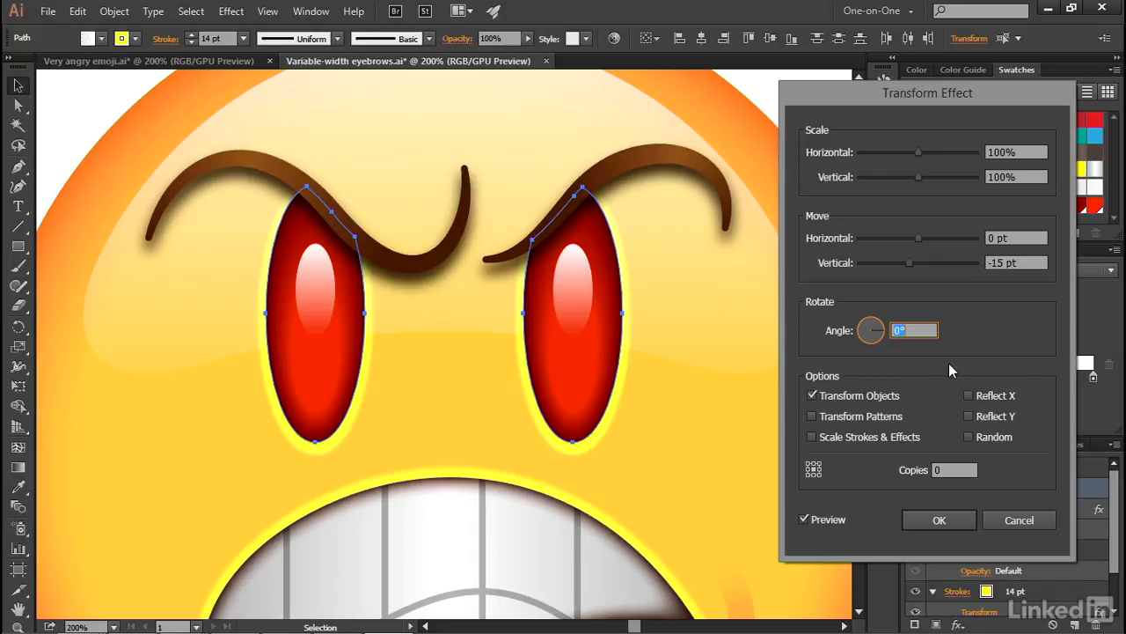
{"action": "left_click", "coordinate": [959, 521]}
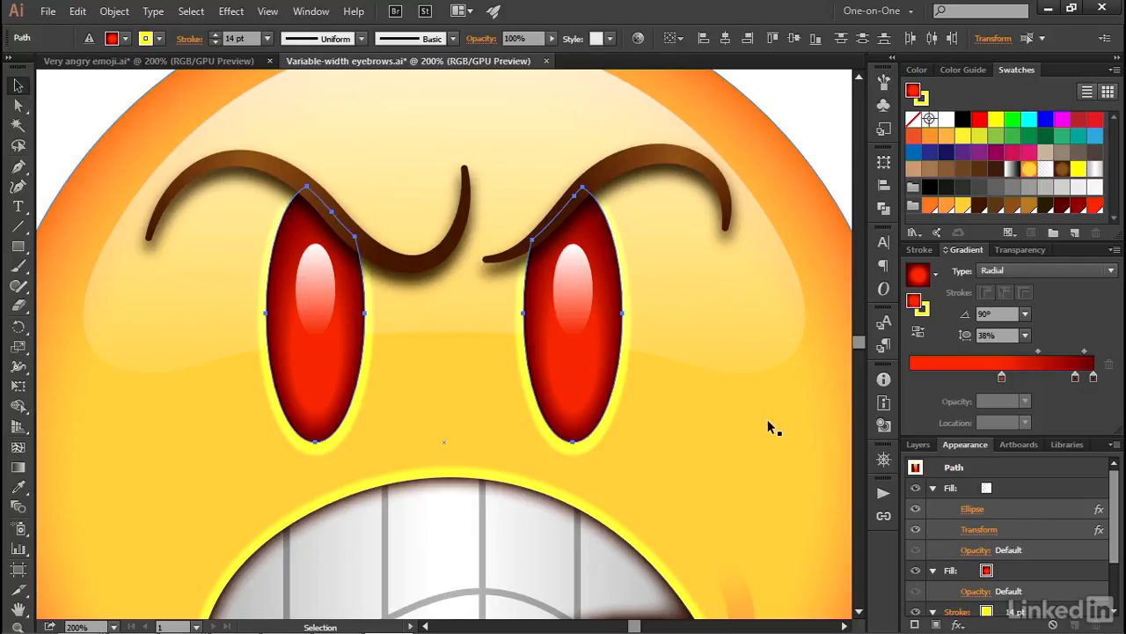
Deselect the eyes and view the whole emoji at 100% zoom
{"action": "key", "text": "ctrl+1"}
{"action": "key", "text": "v"}
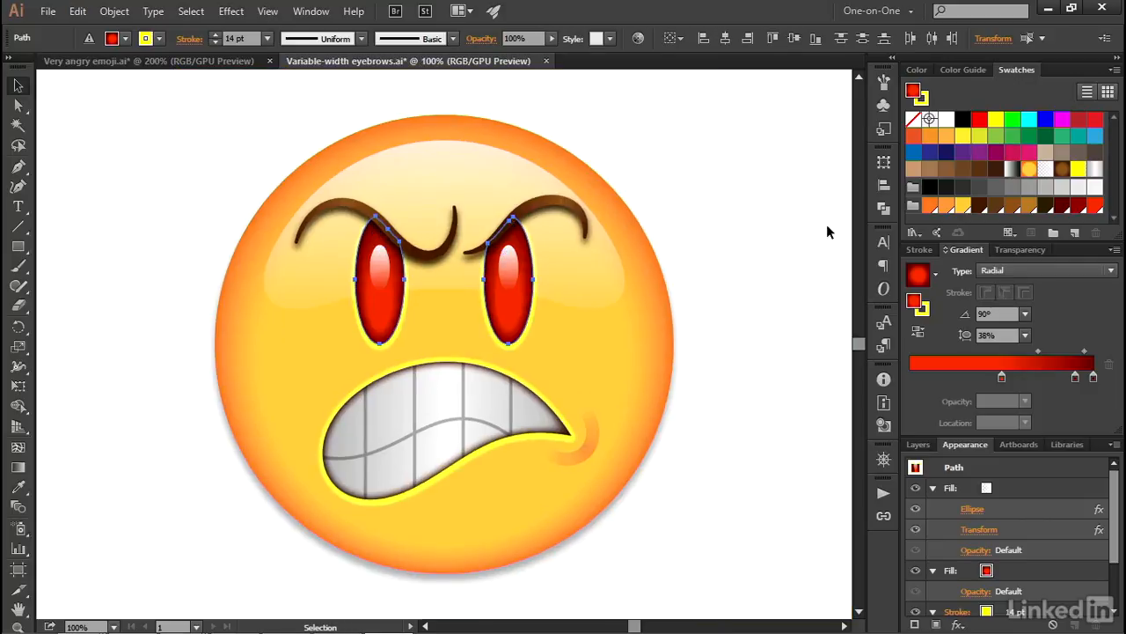
{"action": "left_click", "coordinate": [761, 184]}
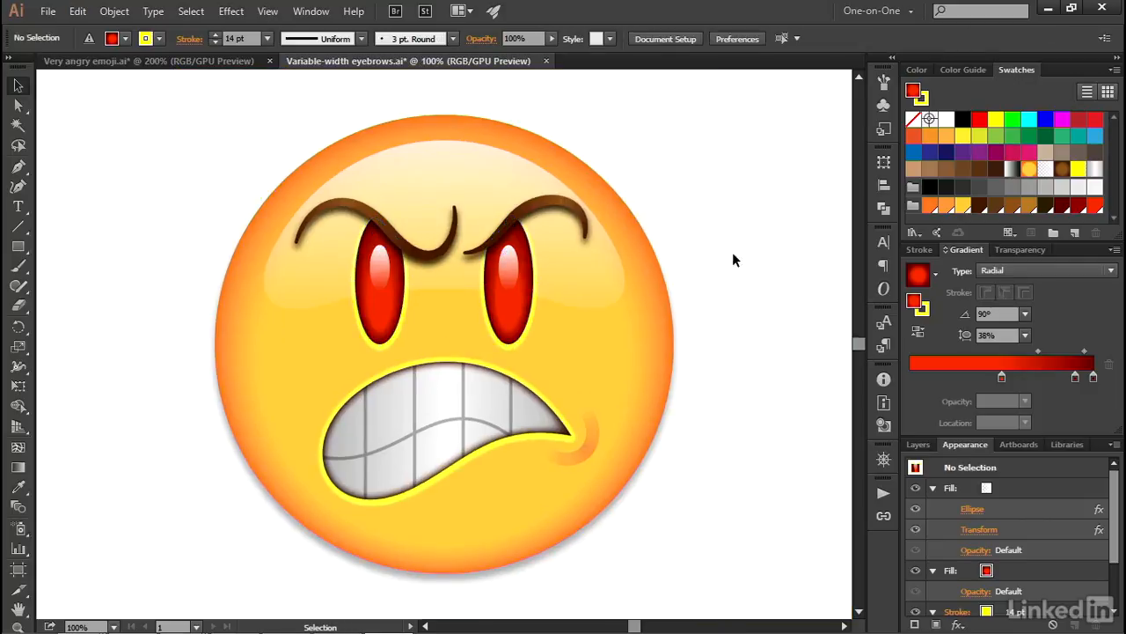
{"action": "left_click", "coordinate": [120, 187]}
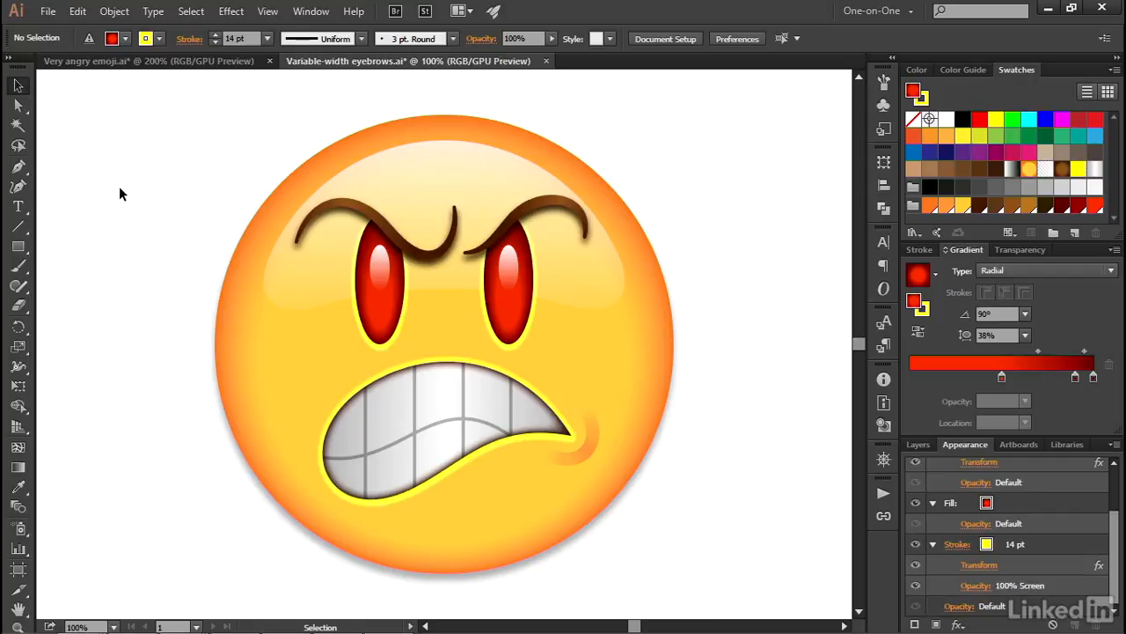